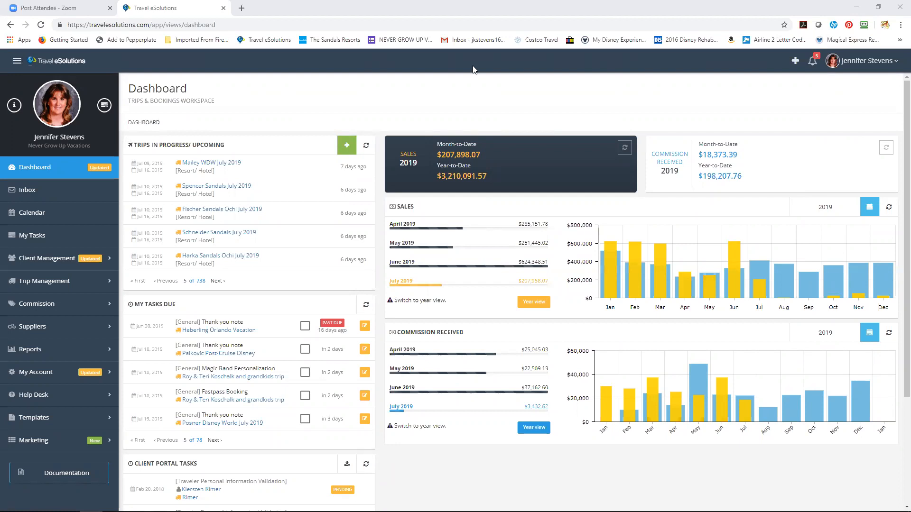
Dismiss the incoming chat notification
mouse_move(191, 79)
left_mouse_down()
mouse_move(159, 77)
mouse_move(124, 97)
mouse_move(145, 112)
left_mouse_up()
left_click_drag(215, 91, 173, 73)
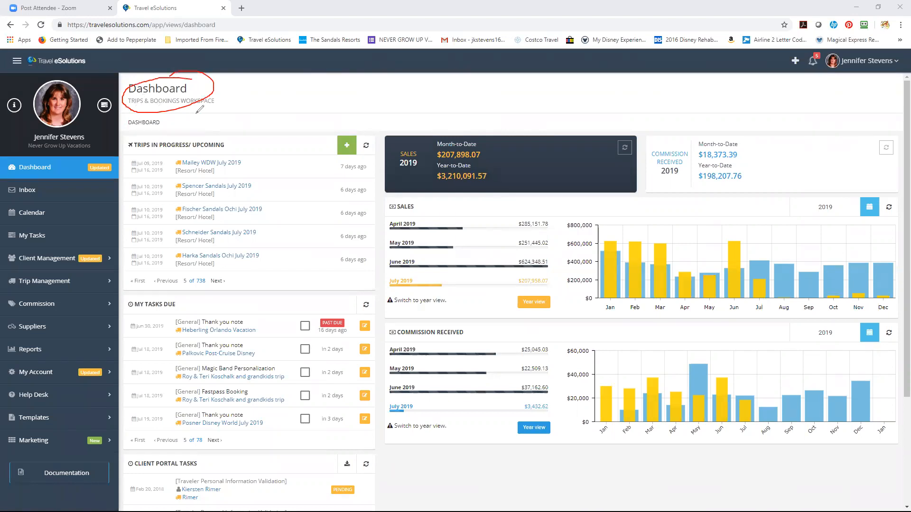
left_click_drag(231, 141, 239, 138)
mouse_move(172, 298)
left_mouse_down()
mouse_move(127, 298)
mouse_move(142, 312)
mouse_move(180, 302)
mouse_move(167, 296)
left_mouse_up()
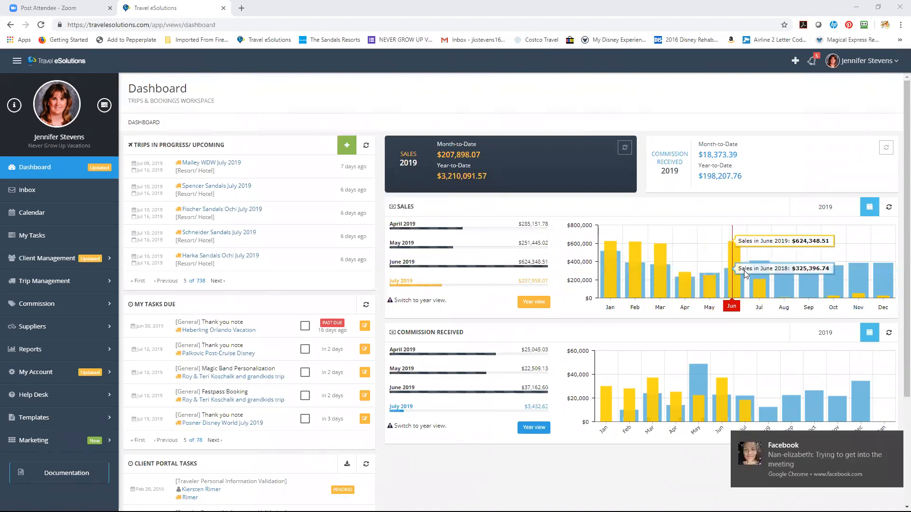
left_click(890, 441)
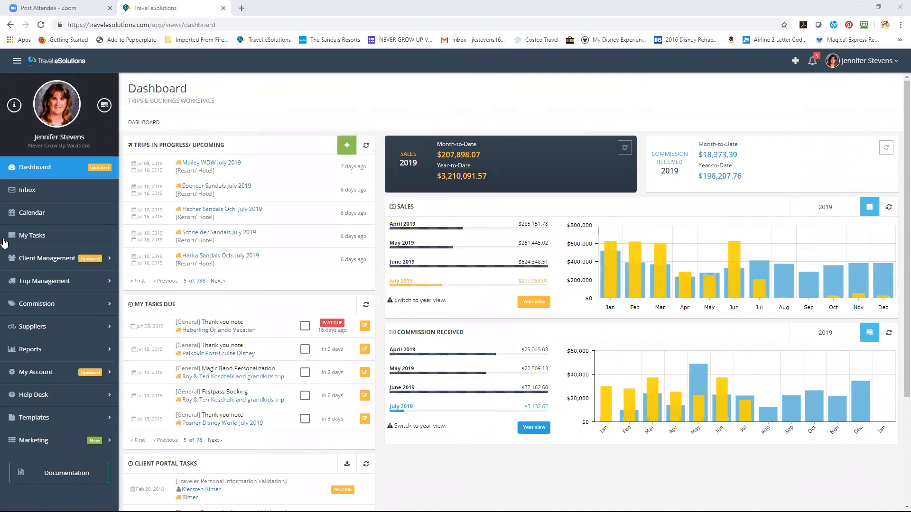
Go to the Trips list under Trip Management and start a new Regular Trip
left_click(64, 282)
left_click(895, 431)
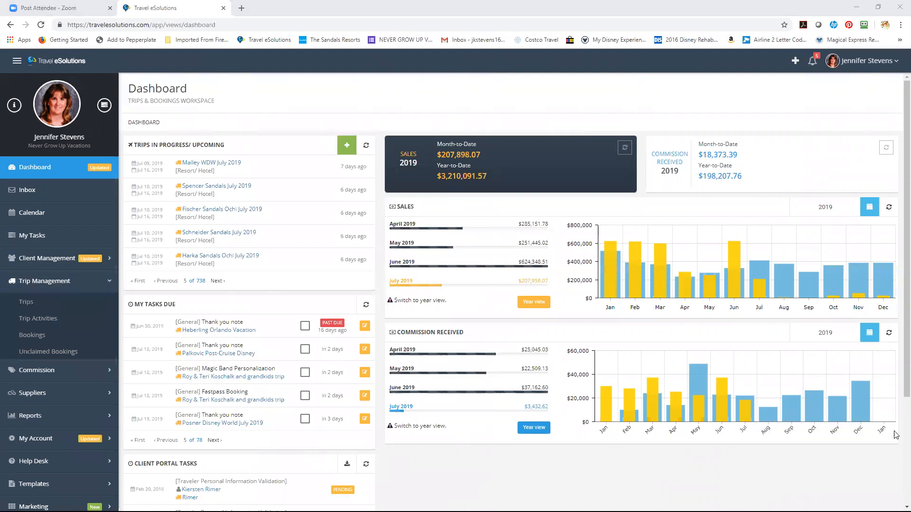
left_click(28, 302)
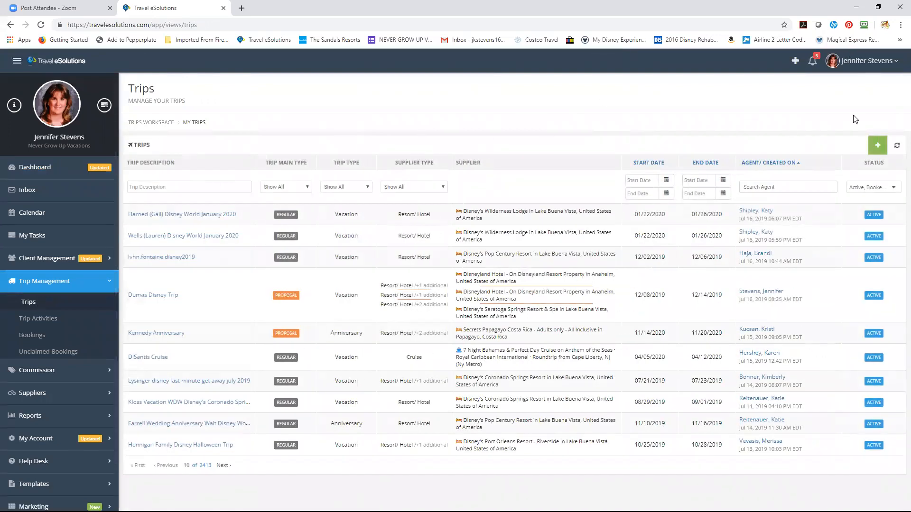
left_click(877, 147)
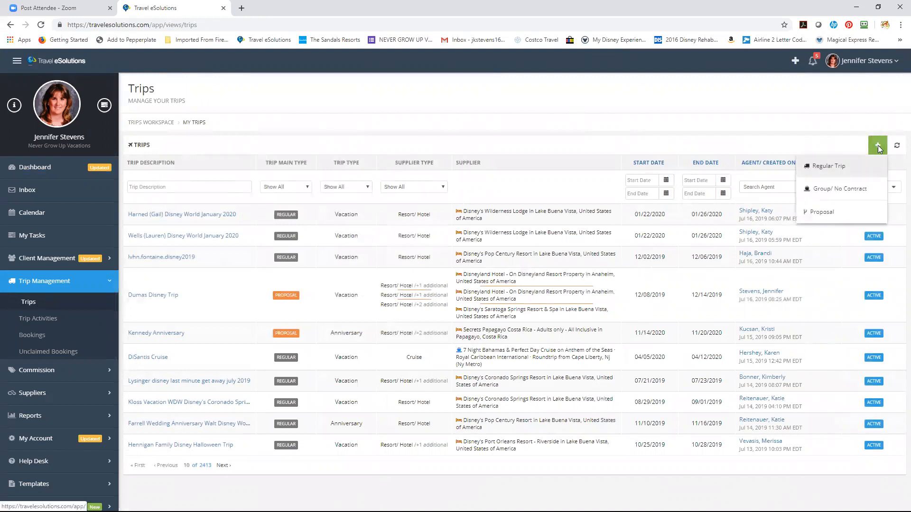
left_click(848, 167)
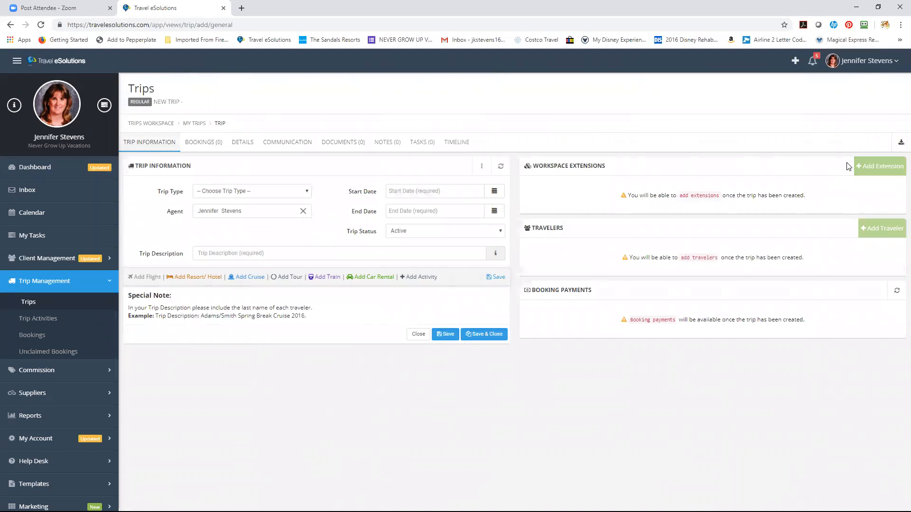
Set Trip Type to Vacation, start date 11/15/2019 and end date 11/21/2019
left_click(308, 193)
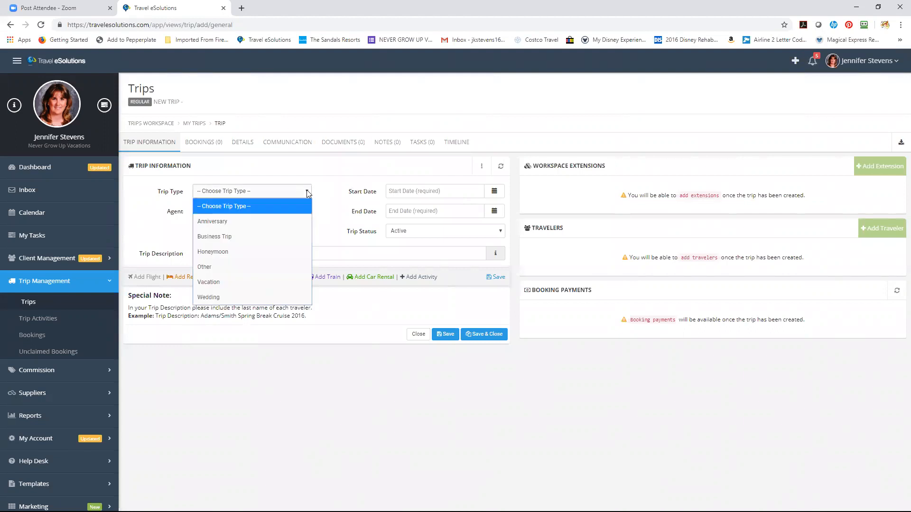
left_click(256, 287)
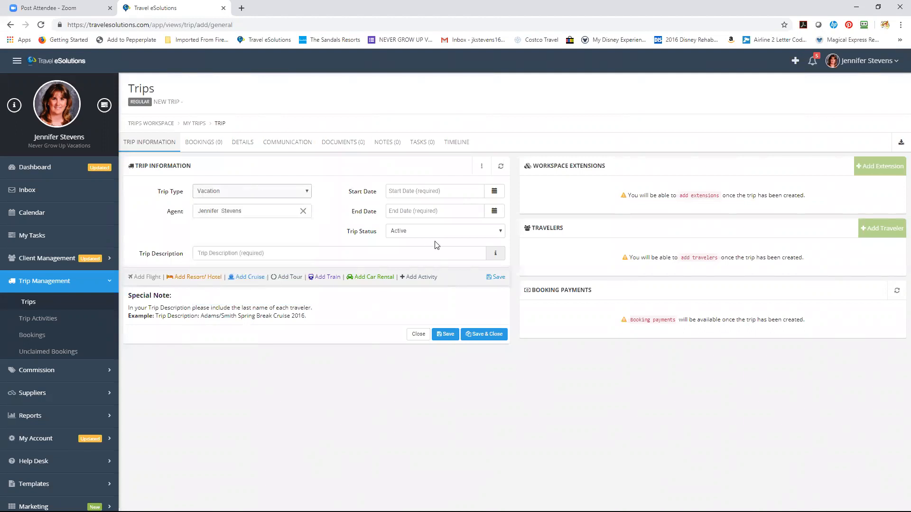
left_click(494, 192)
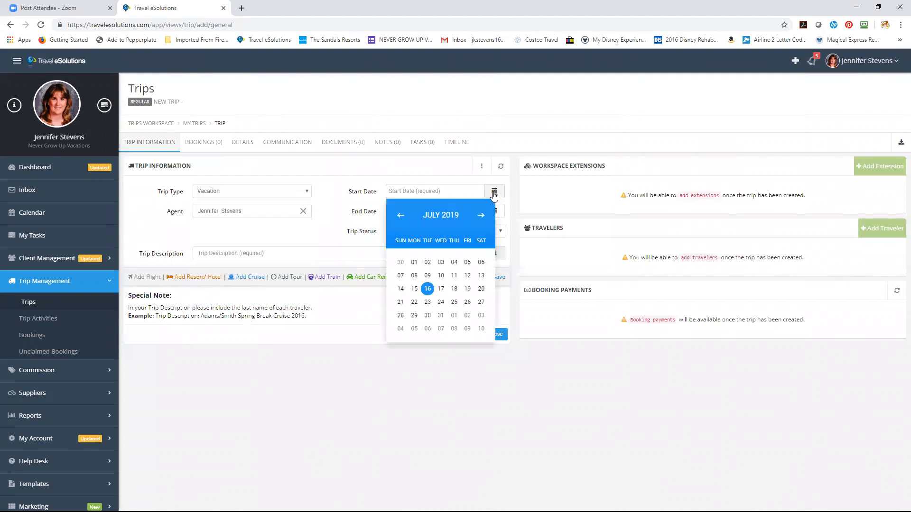
left_click(481, 216)
left_click(481, 216)
left_click(481, 216)
left_click(481, 216)
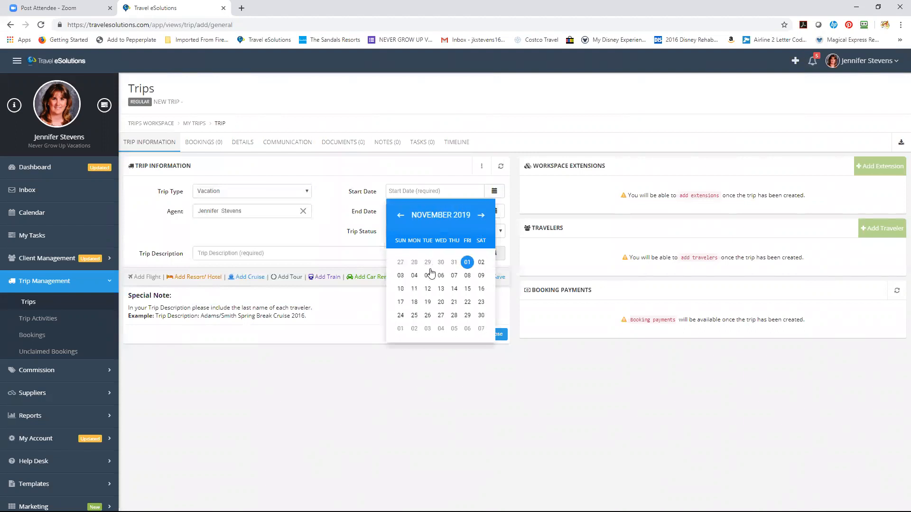
left_click(467, 289)
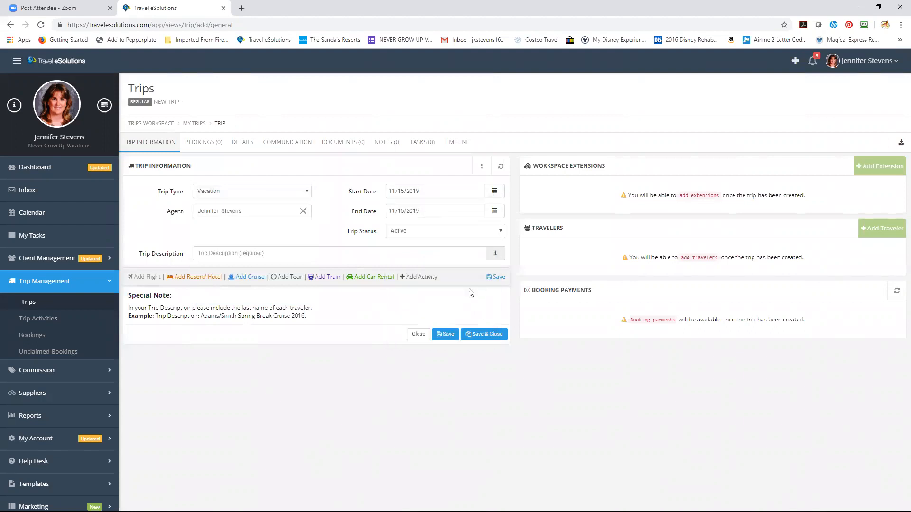
left_click(496, 211)
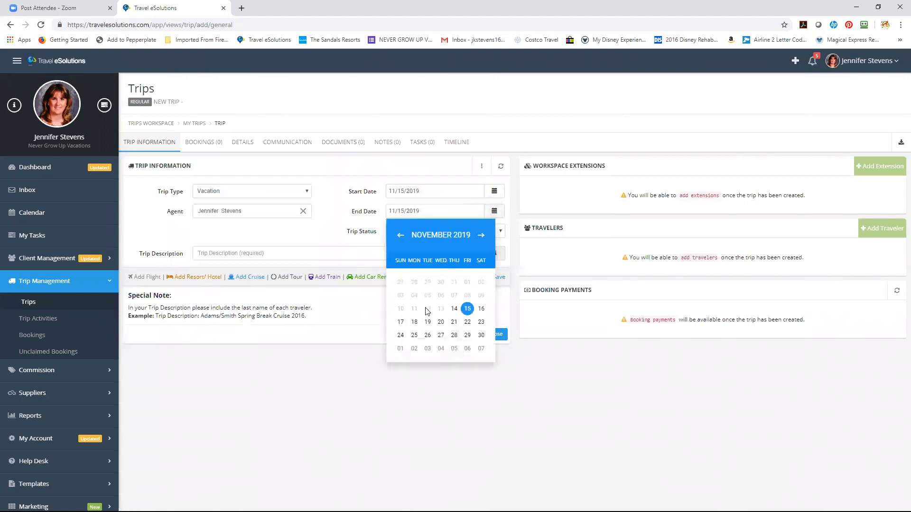
left_click(455, 322)
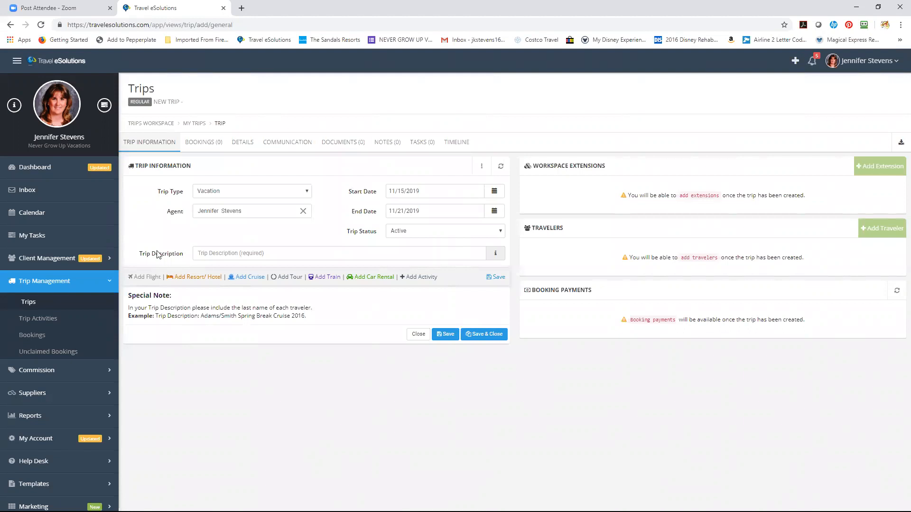
Enter the traveler's surname plus 'Sandals November 2019' as the trip description and save
left_click(294, 252)
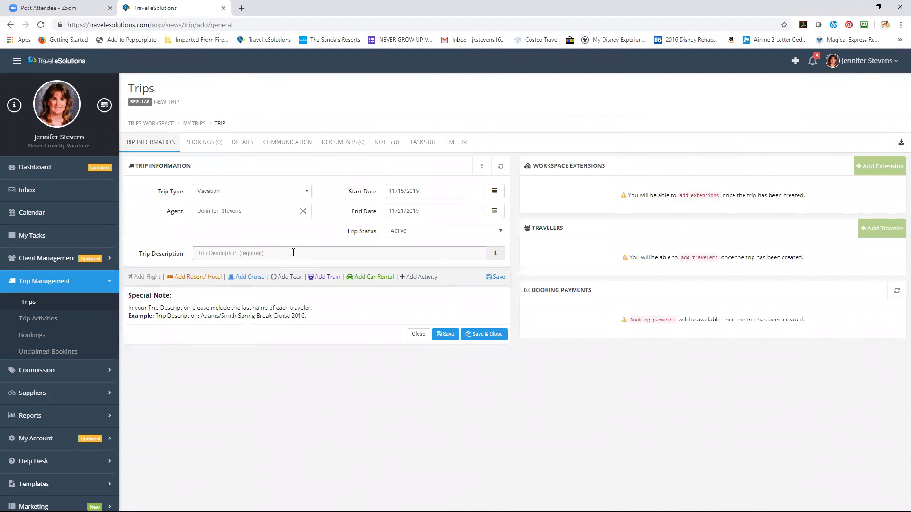
key("BackSpace")
key("BackSpace")
key("BackSpace")
key("BackSpace")
key("BackSpace")
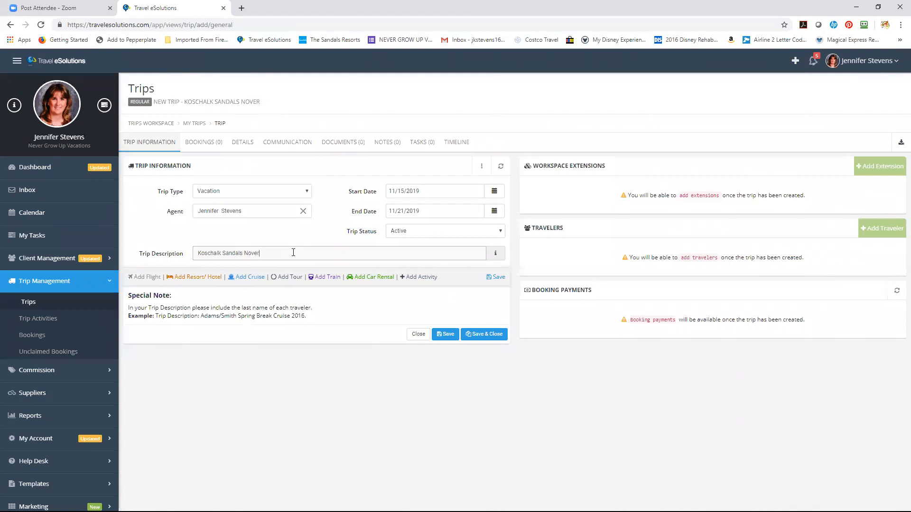
key("BackSpace")
key("BackSpace")
key("BackSpace")
key("BackSpace")
left_click(499, 278)
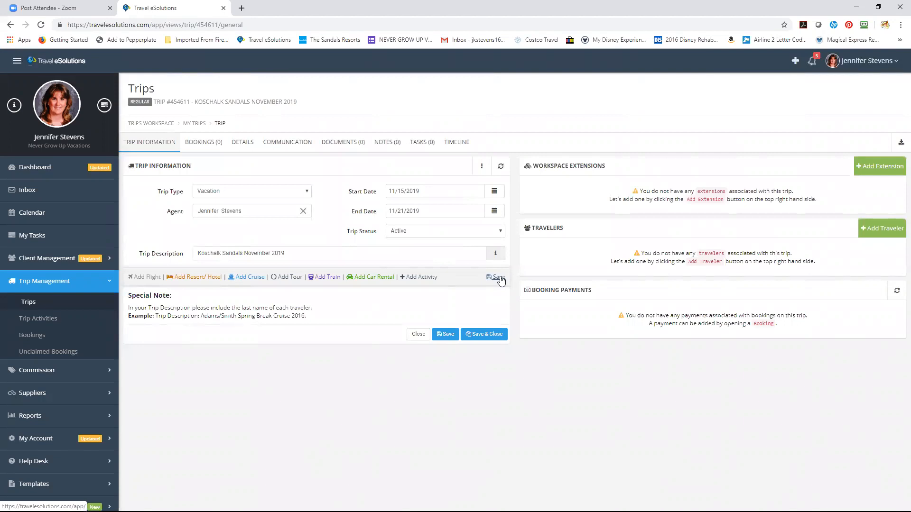
Add a resort/hotel booking with Disney's Contemporary Resort as the property
left_click(188, 279)
left_click(234, 330)
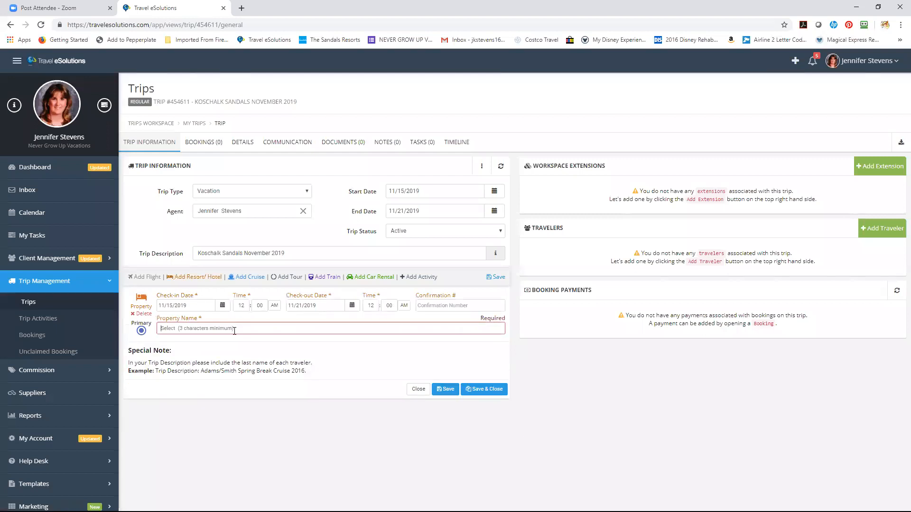
type("Disney's Contemporary")
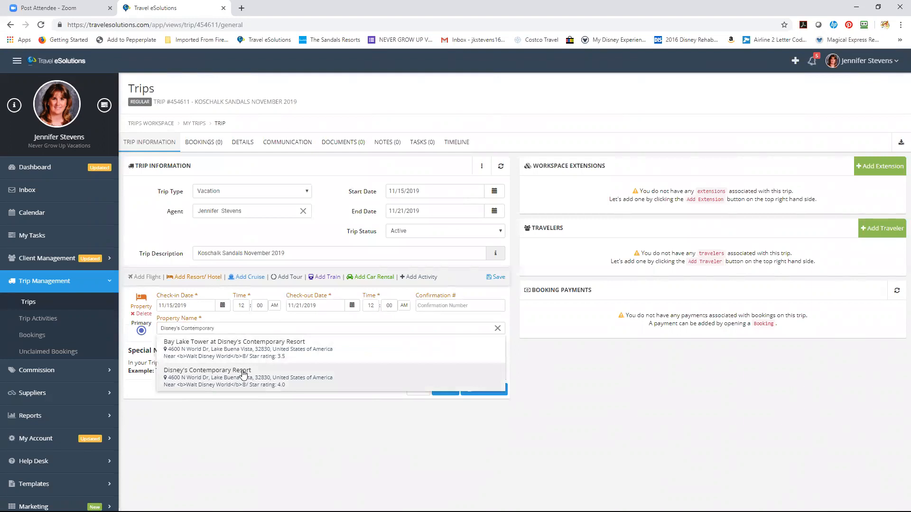
left_click(243, 374)
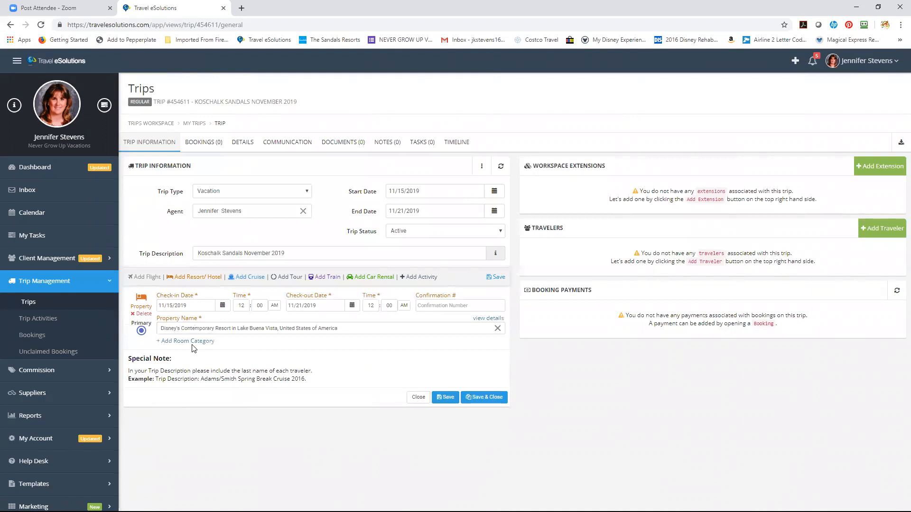
Add a Main Tower - Theme Park View room category to the hotel booking
left_click(191, 343)
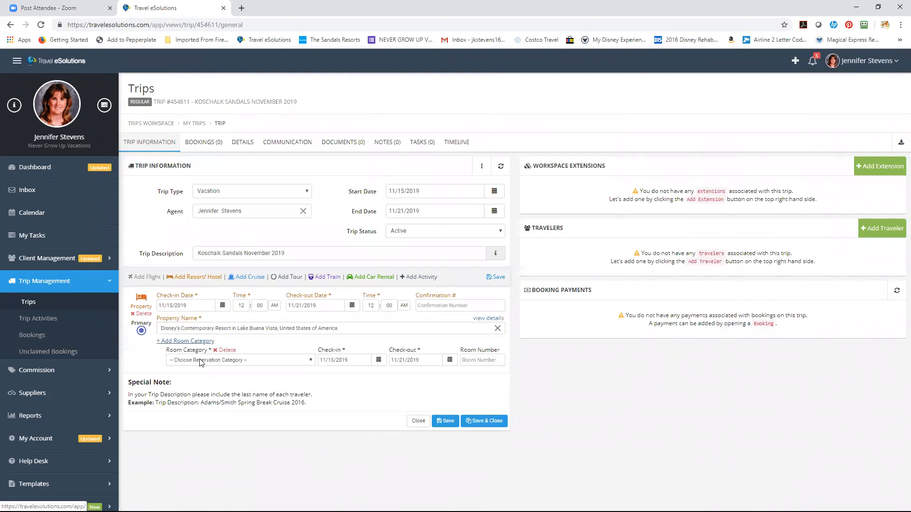
left_click(204, 361)
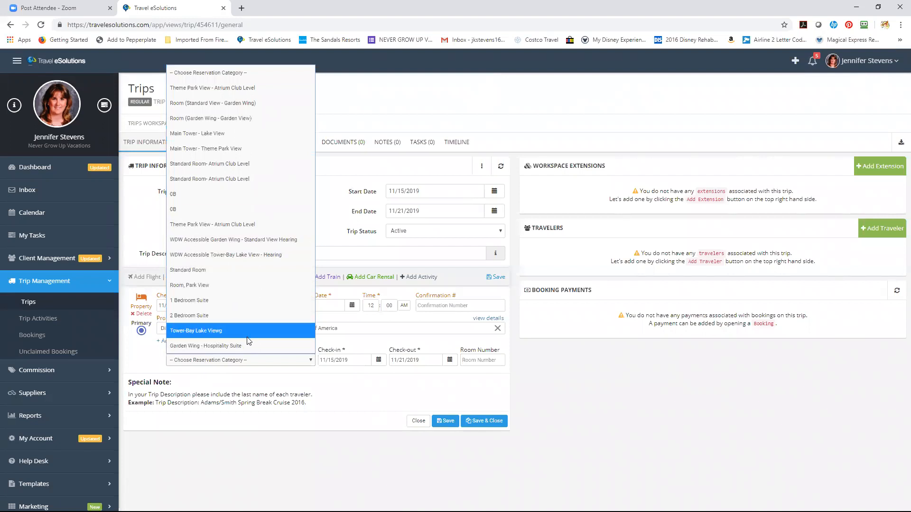
left_click(216, 147)
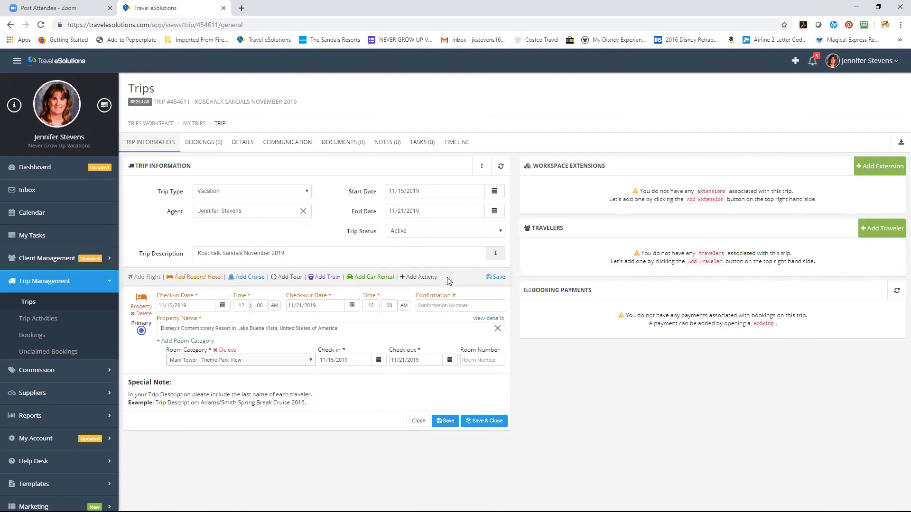
left_click(448, 306)
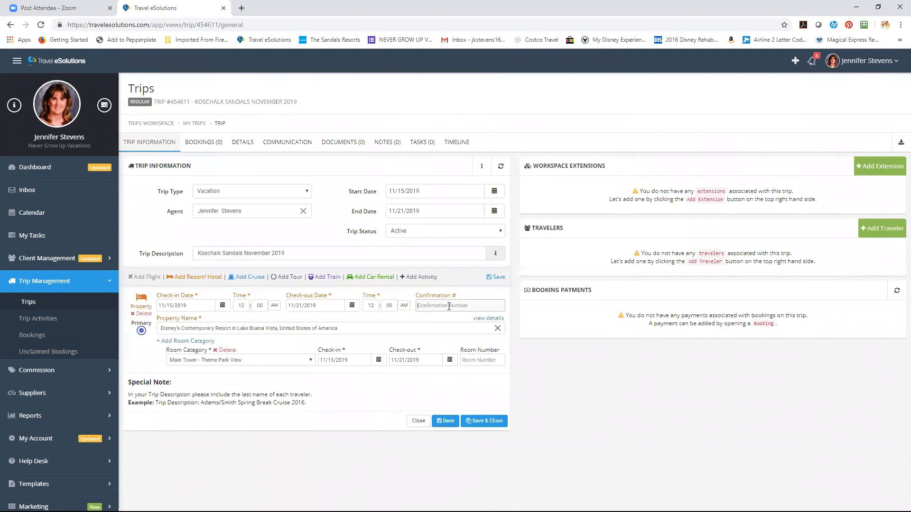
left_click(449, 306)
left_click(494, 279)
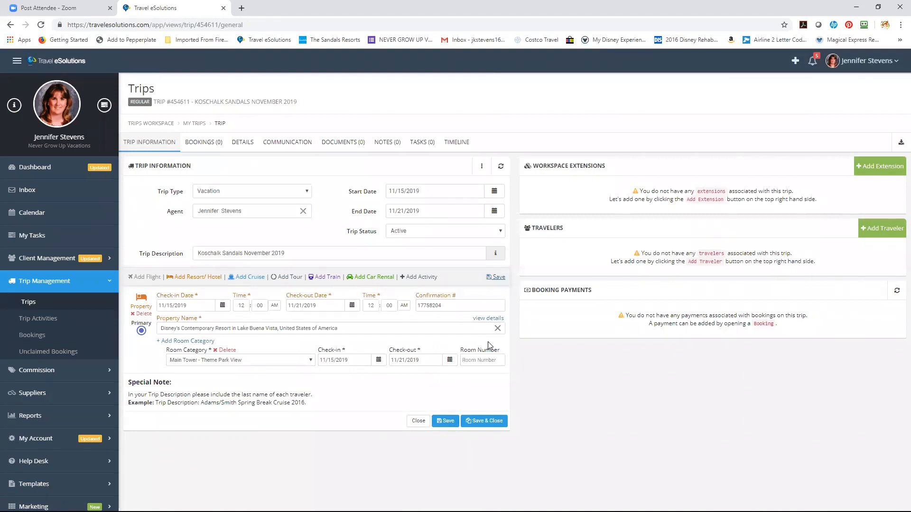
left_click(410, 279)
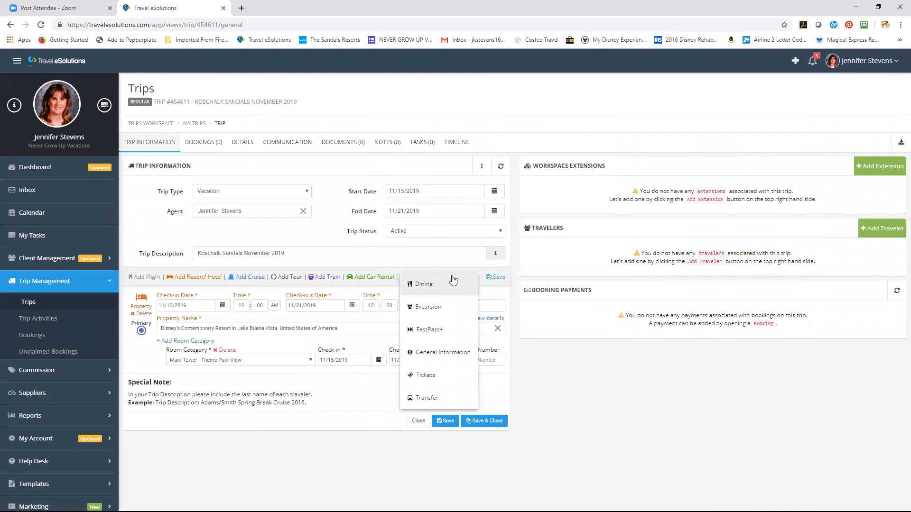
Add a Tickets activity for Magic Your Way Tickets 5 day park hopper
left_click(425, 375)
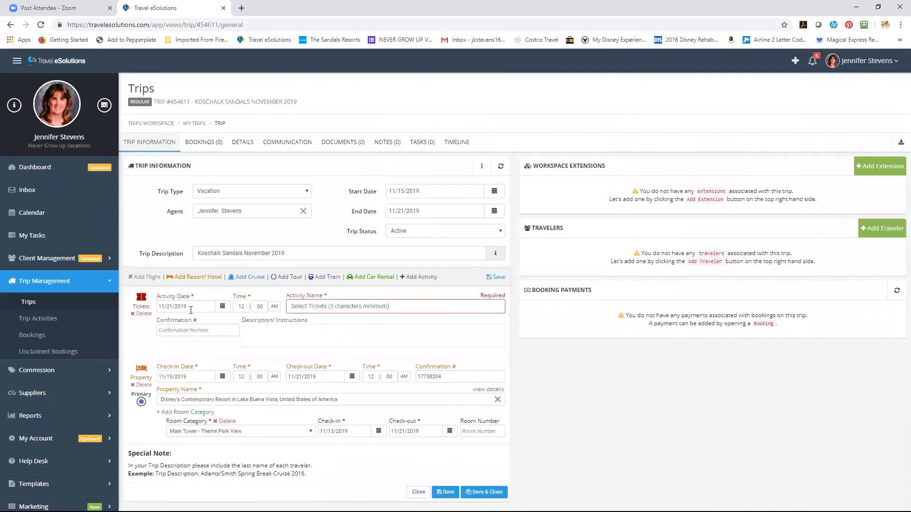
left_click(314, 306)
type("5 day park hopper")
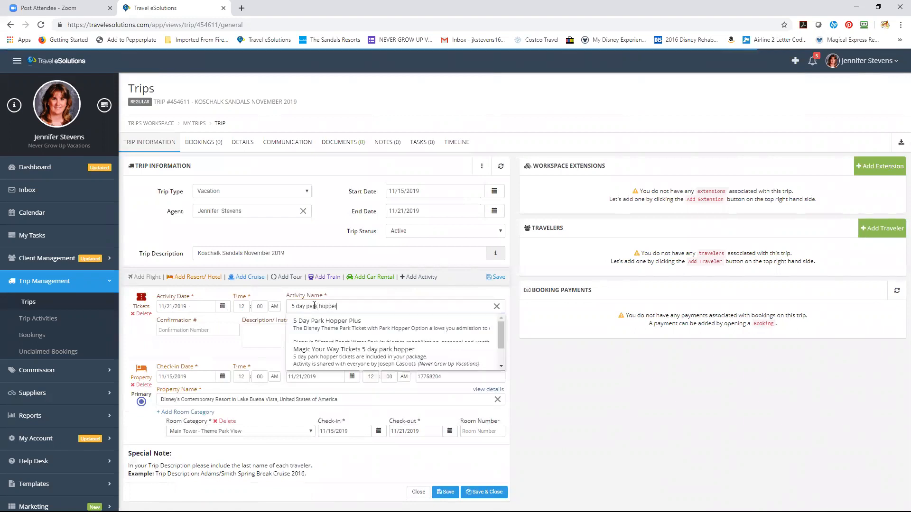
left_click(333, 356)
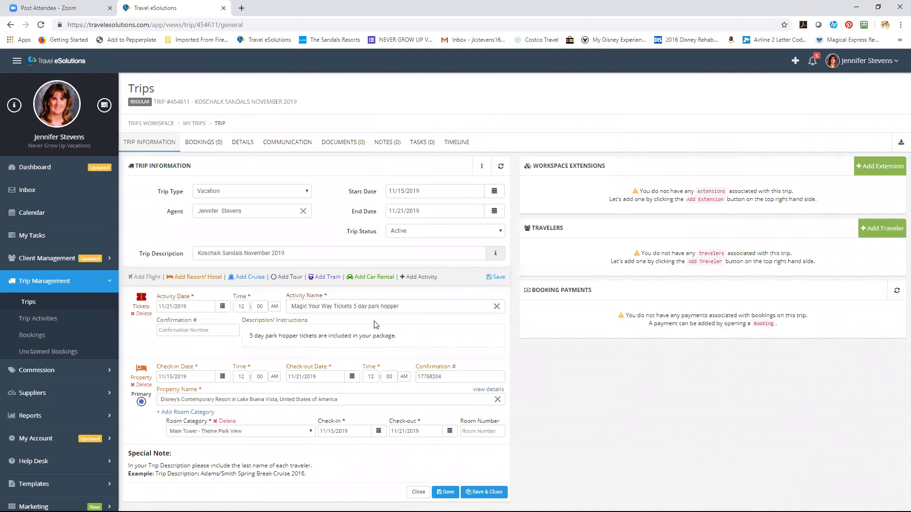
left_click(411, 280)
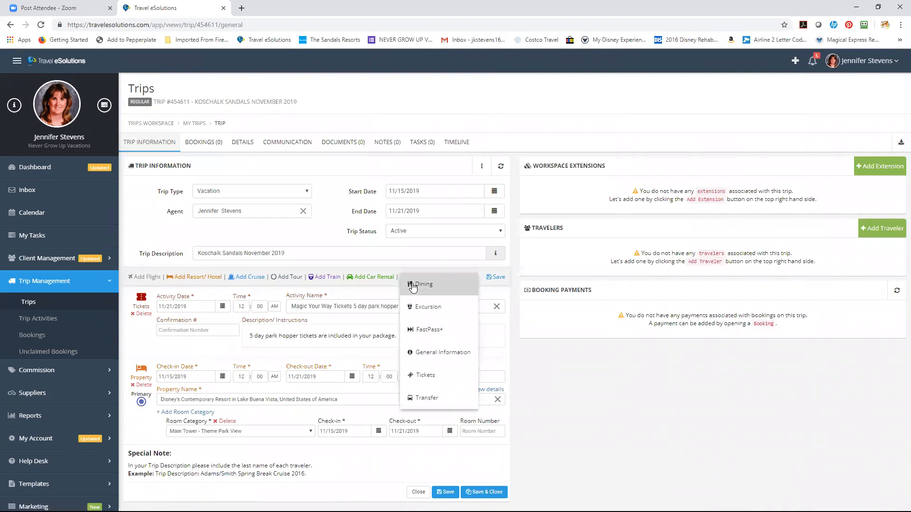
Add a Dining activity, searching 'Disney' and choosing Disney Dining Plan
left_click(412, 284)
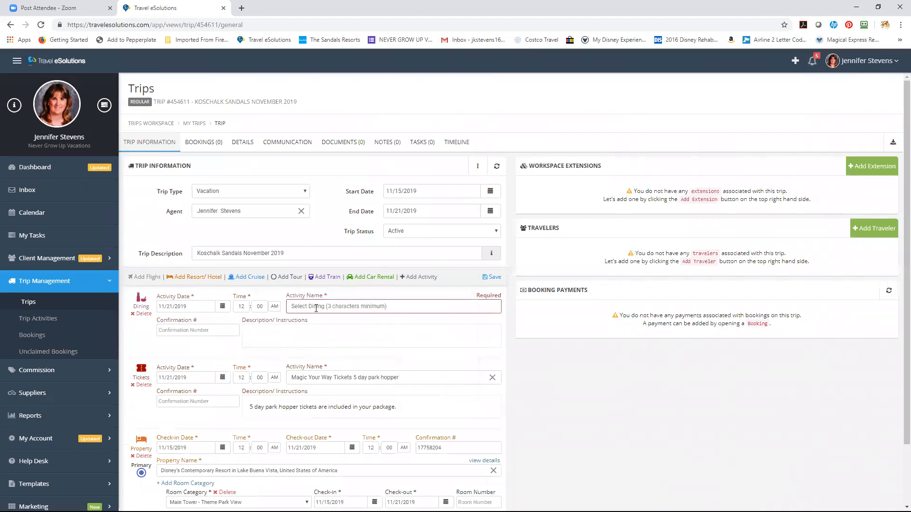
type("Disney")
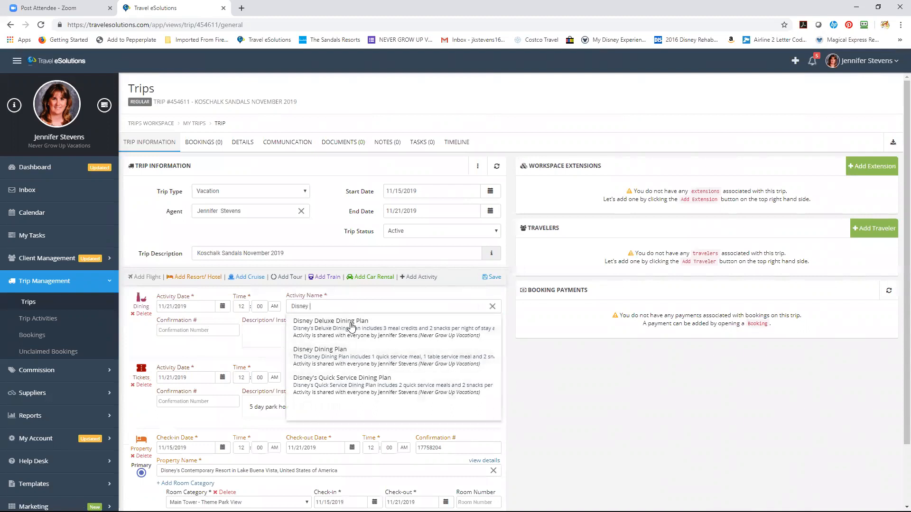
left_click(356, 354)
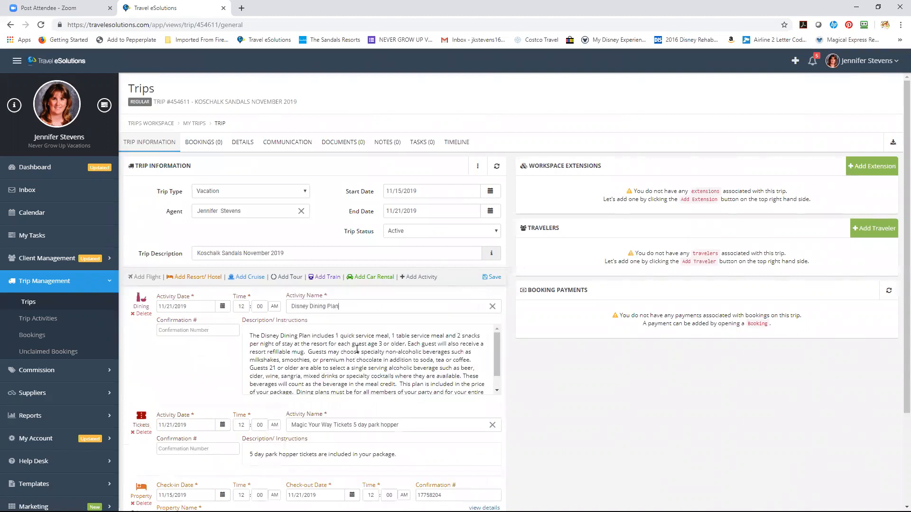
mouse_move(496, 343)
left_mouse_down()
mouse_move(496, 376)
mouse_move(498, 327)
left_mouse_up()
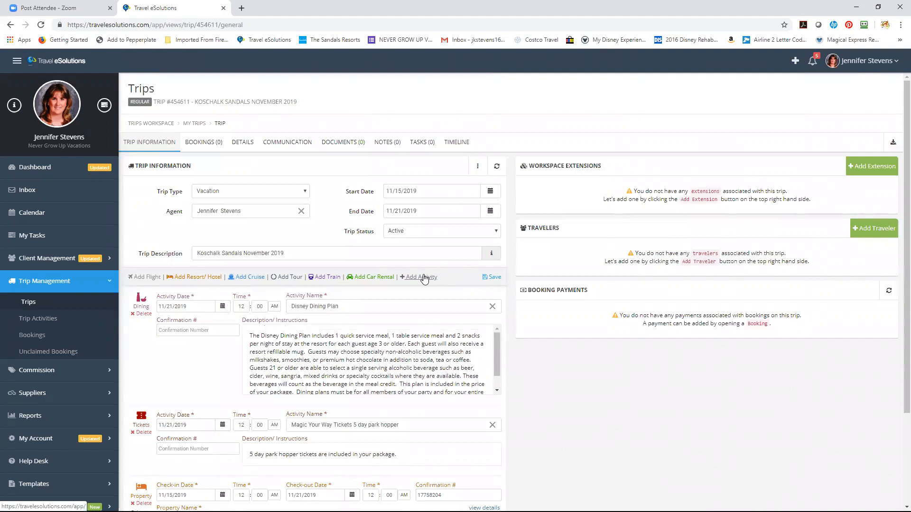
Add a Transfer activity for Disney's Magical Express Arrival, then save the trip
left_click(422, 278)
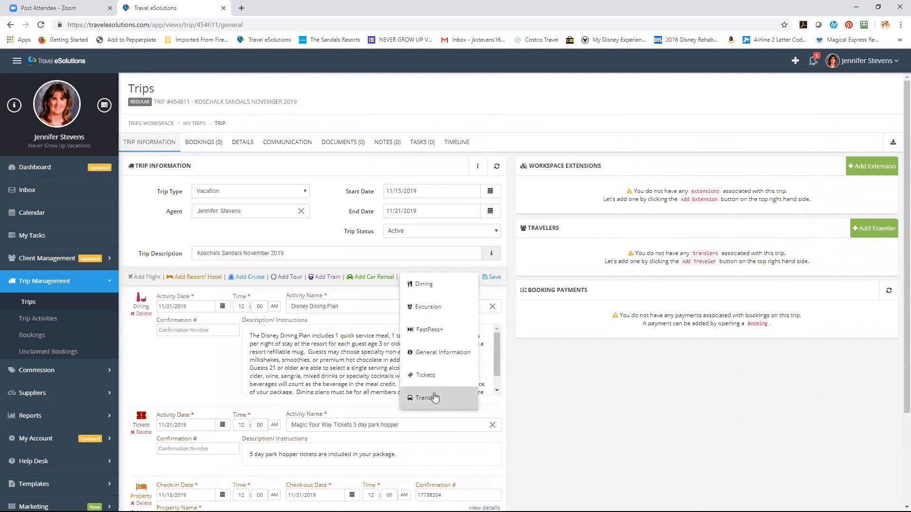
left_click(434, 398)
left_click(322, 306)
type("Magical Express")
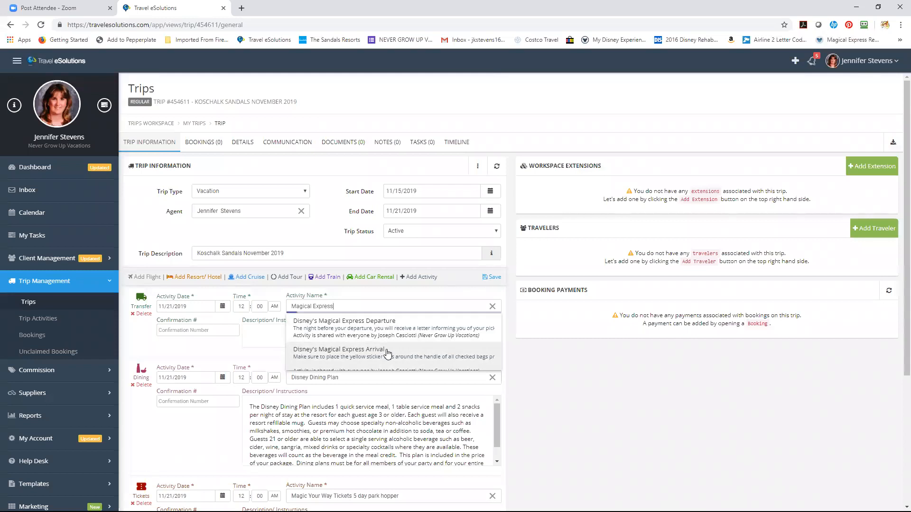
left_click(388, 353)
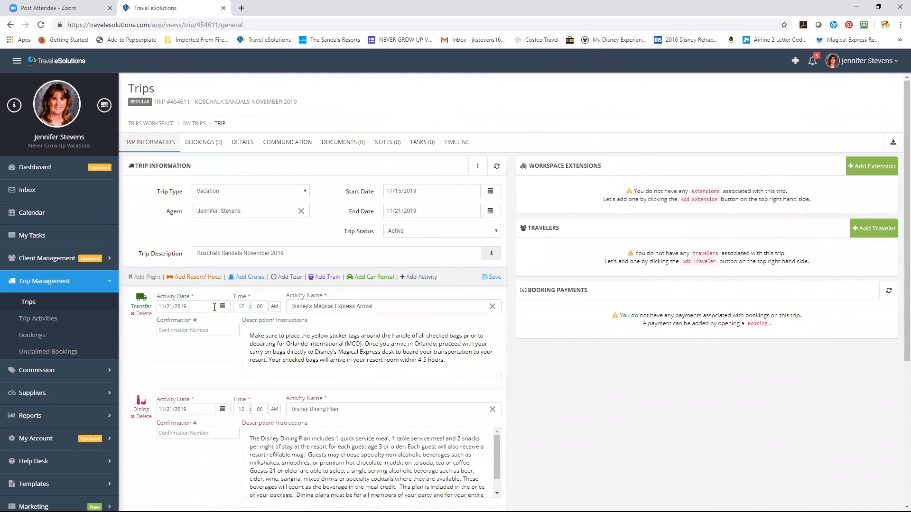
left_click(493, 278)
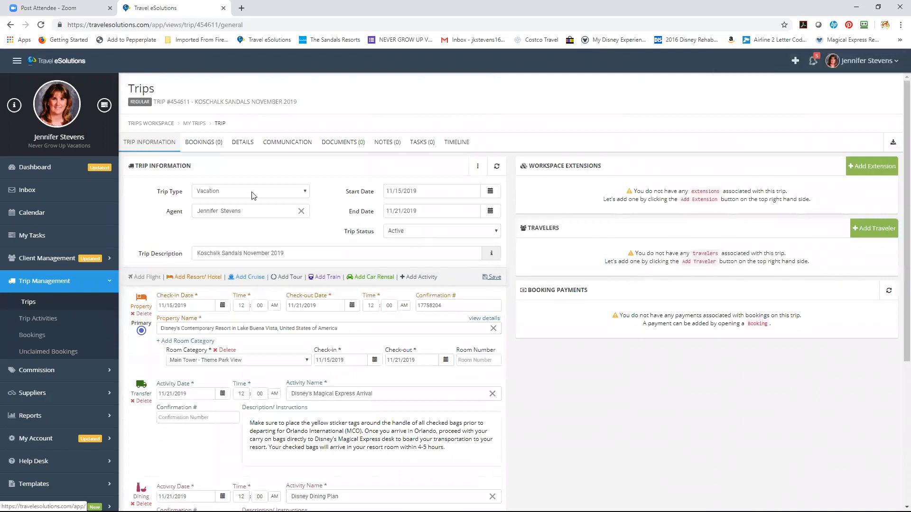
Add a flight with flight number WN558 (Southwest Austin–Chicago, 6:30 PM)
left_click(142, 279)
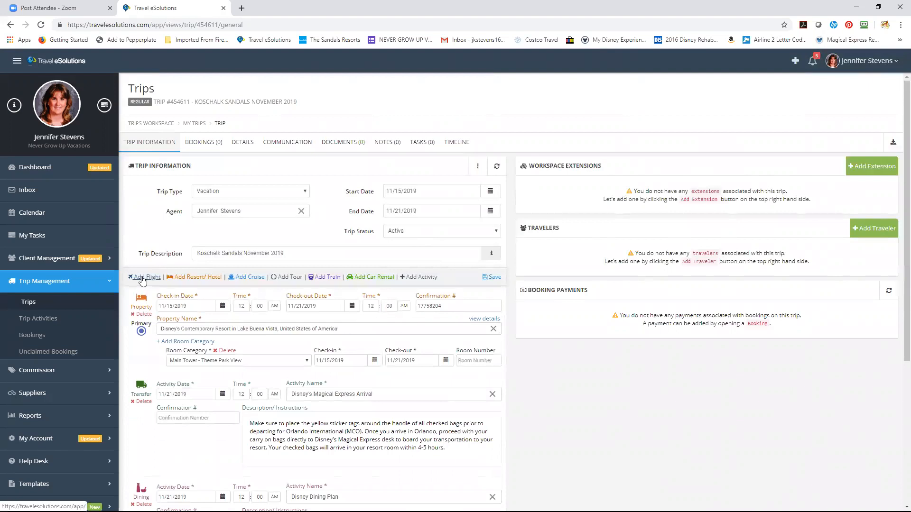
left_click(268, 308)
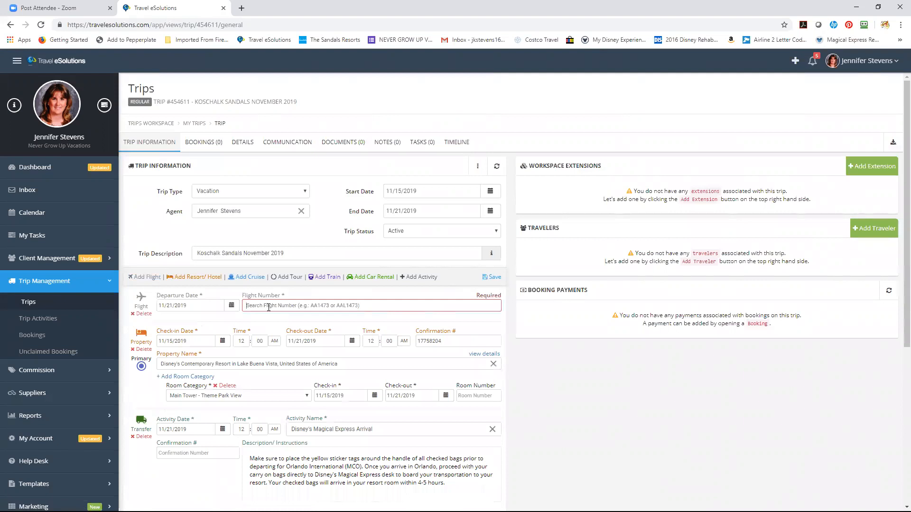
type("WN")
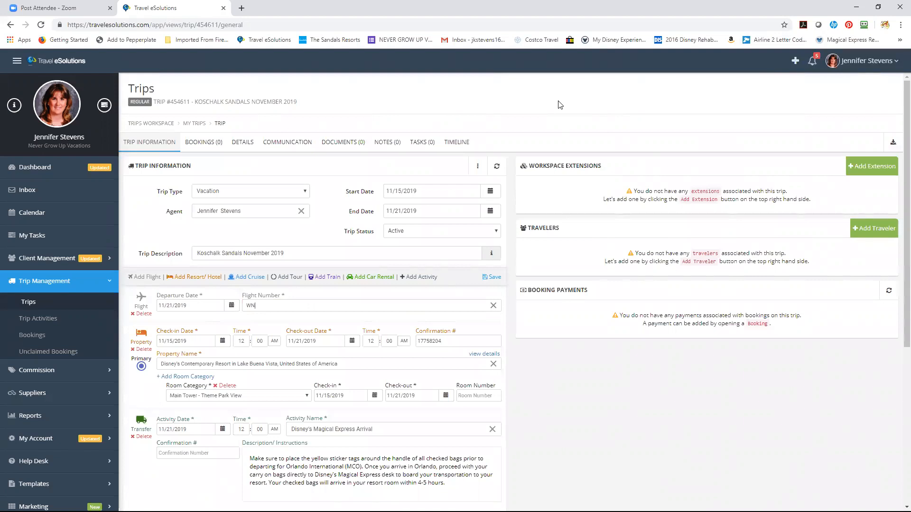
type("558")
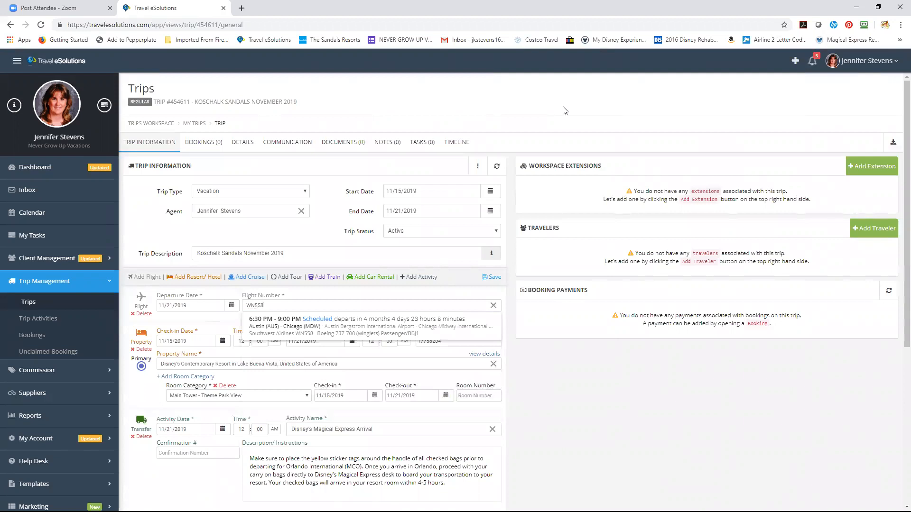
Choose Southwest flight WN558 from Austin to Chicago and save the trip
left_click(467, 325)
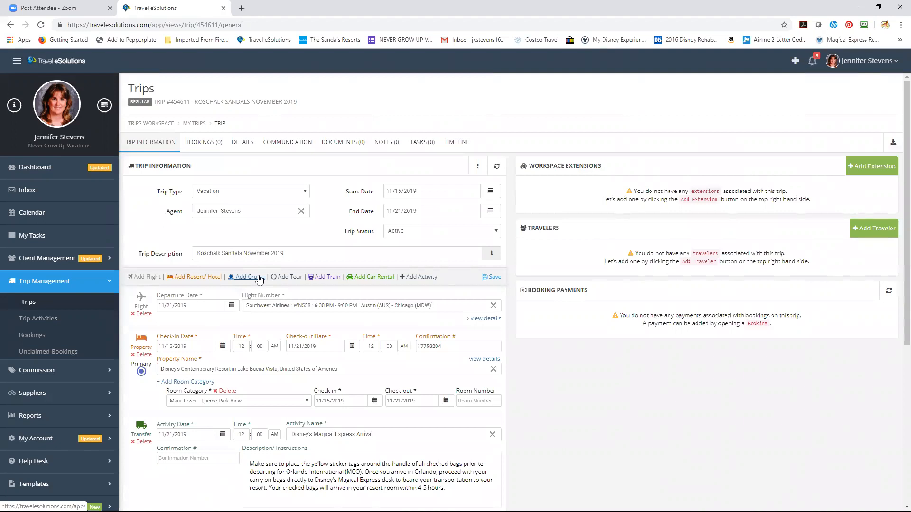
left_click(492, 278)
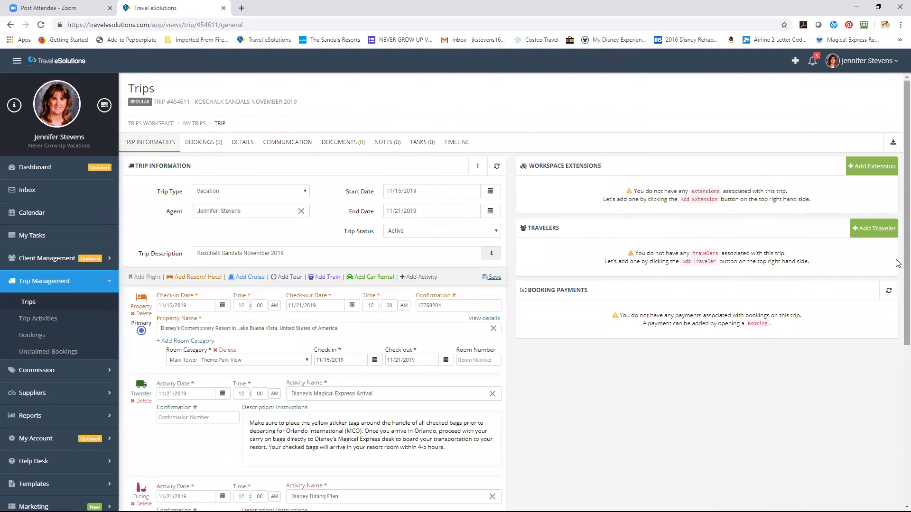
scroll(898, 313, "down", 1)
scroll(898, 313, "down", 4)
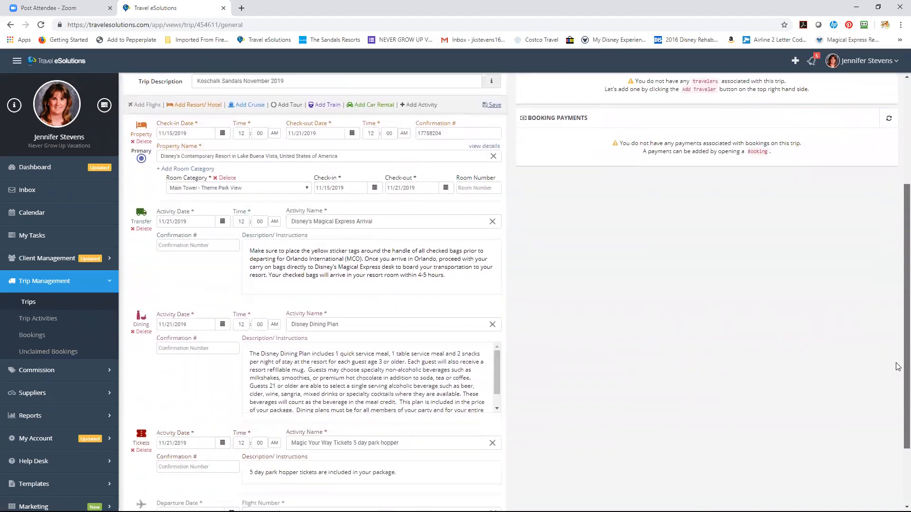
scroll(898, 378, "up", 3)
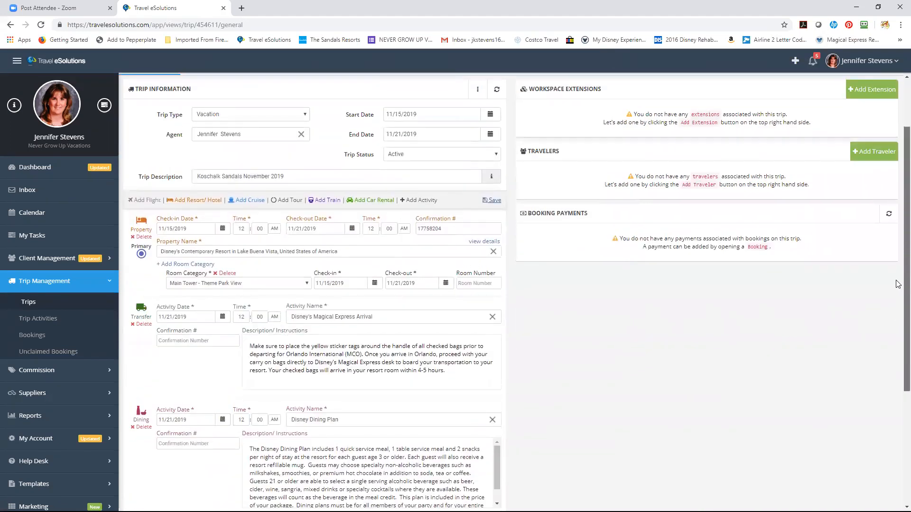
scroll(898, 278, "up", 2)
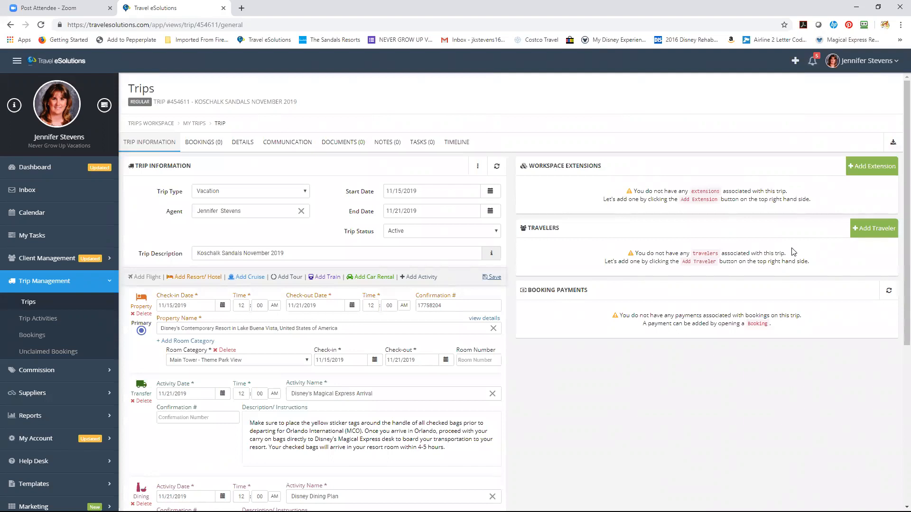
Add a Primary traveler by searching the traveler's full name and starting a new client from it
left_click(863, 236)
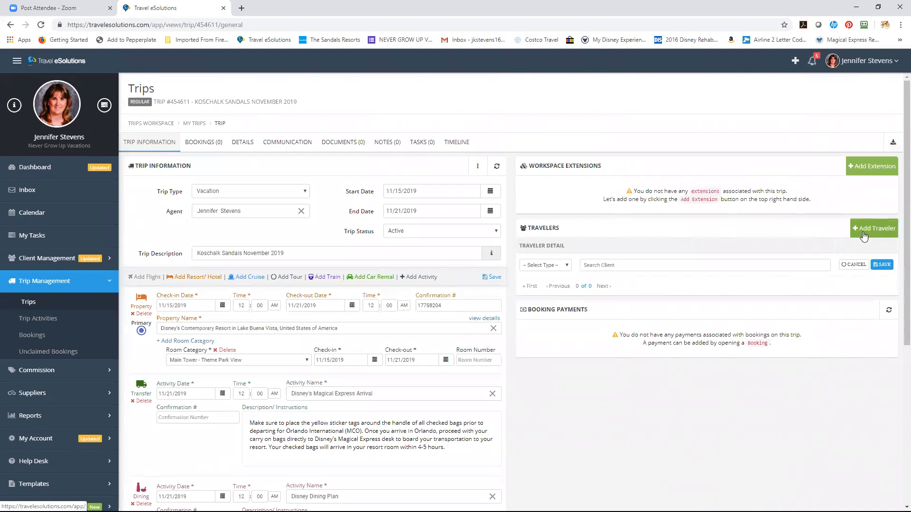
left_click(565, 266)
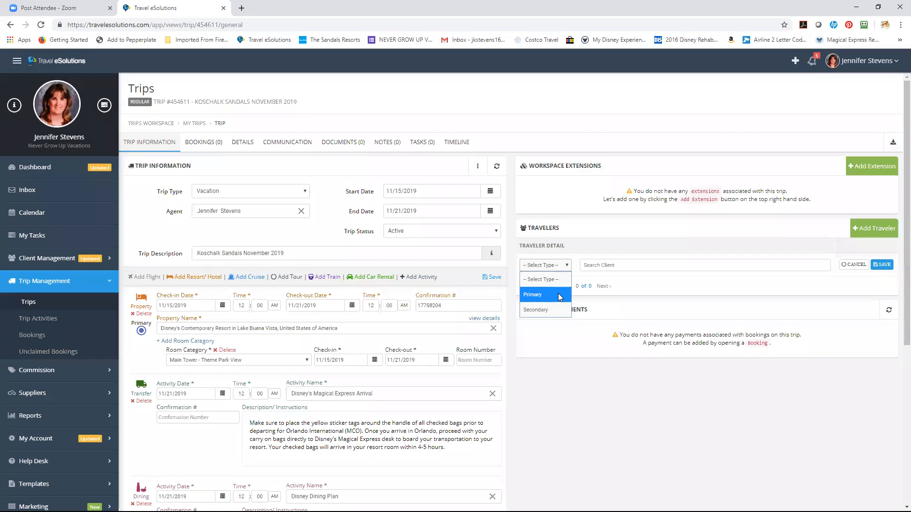
left_click(558, 295)
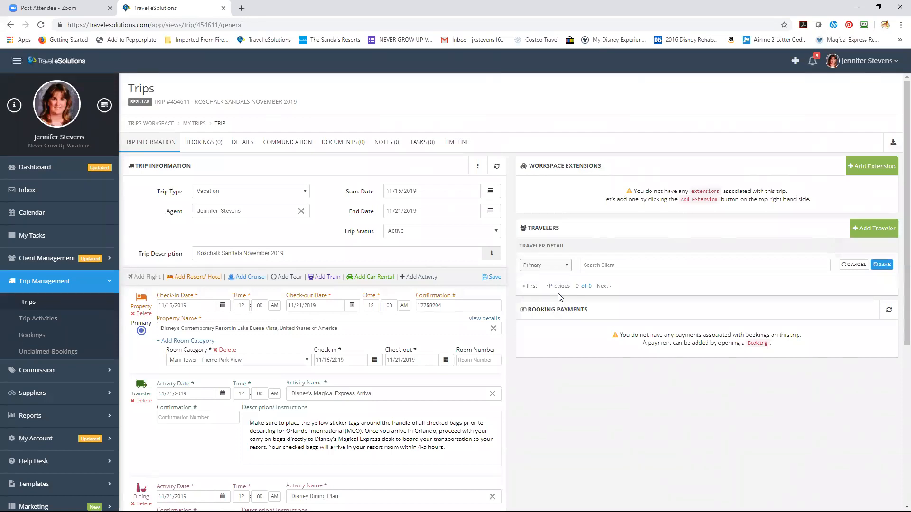
left_click(612, 266)
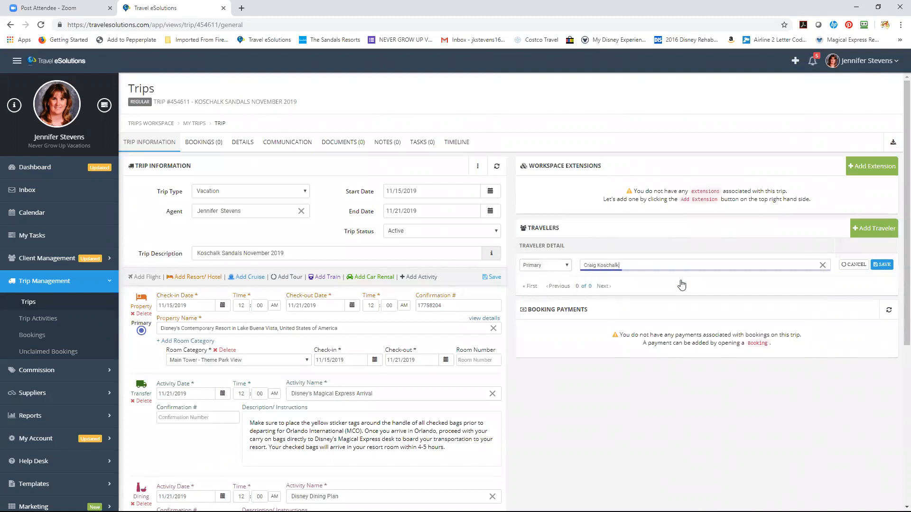
left_click(681, 284)
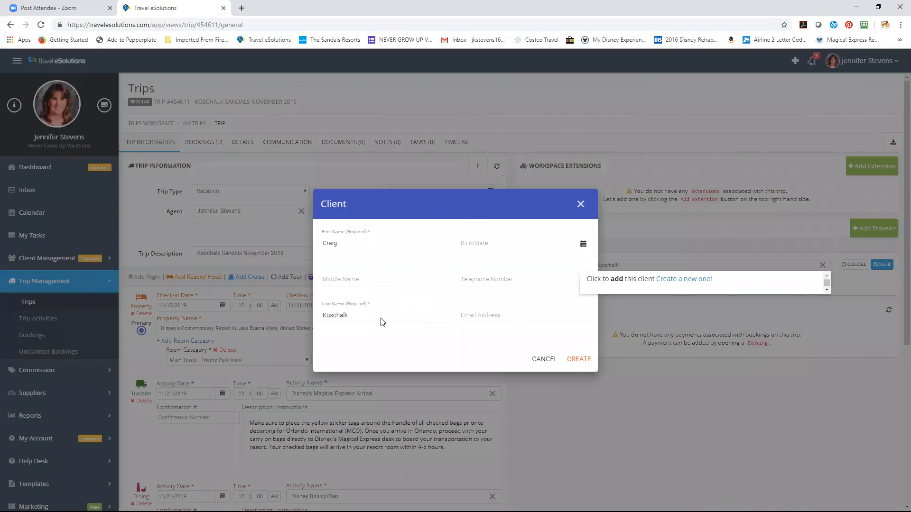
Enter the new client's birth date, telephone number and e-mail address, then create the client
left_click(508, 245)
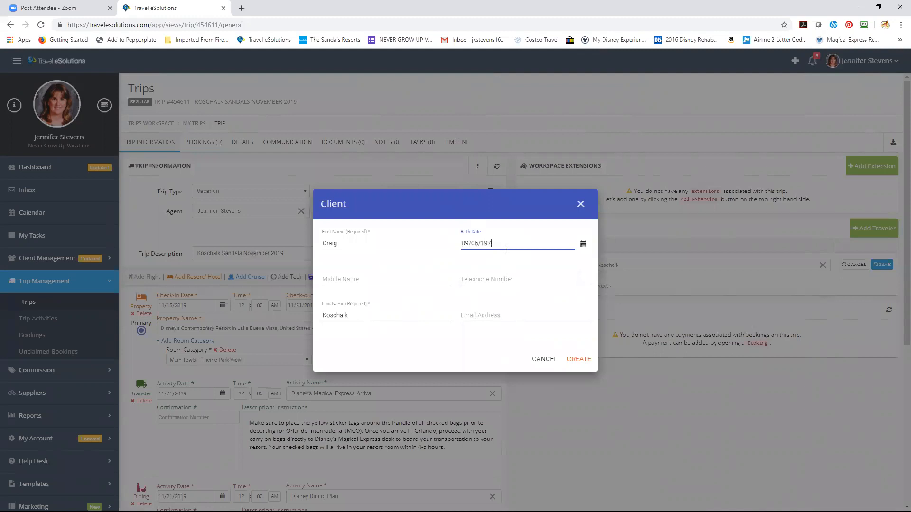
left_click(503, 279)
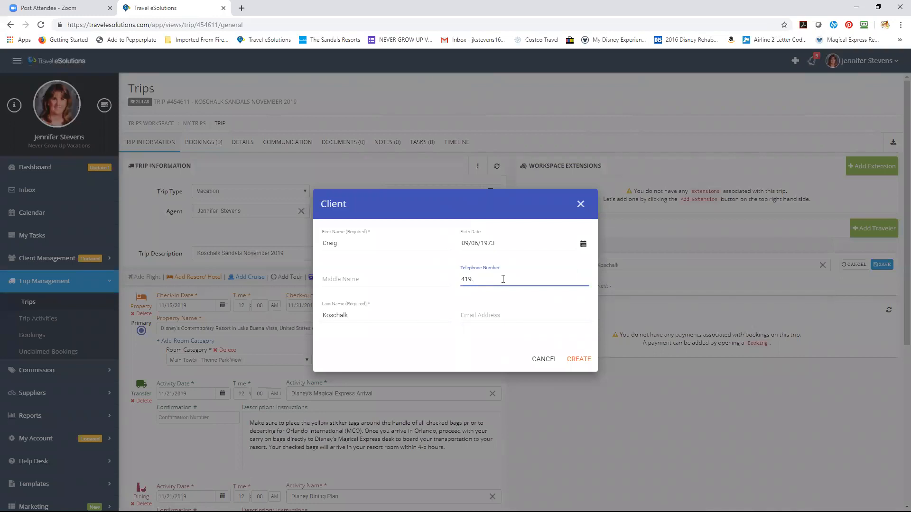
left_click(499, 315)
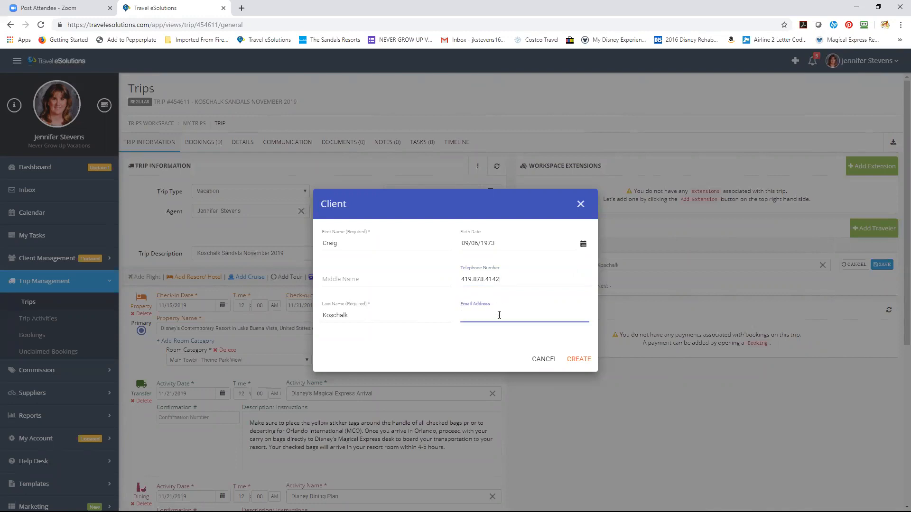
type("crai")
key("BackSpace")
key("BackSpace")
key("BackSpace")
key("BackSpace")
left_click(576, 365)
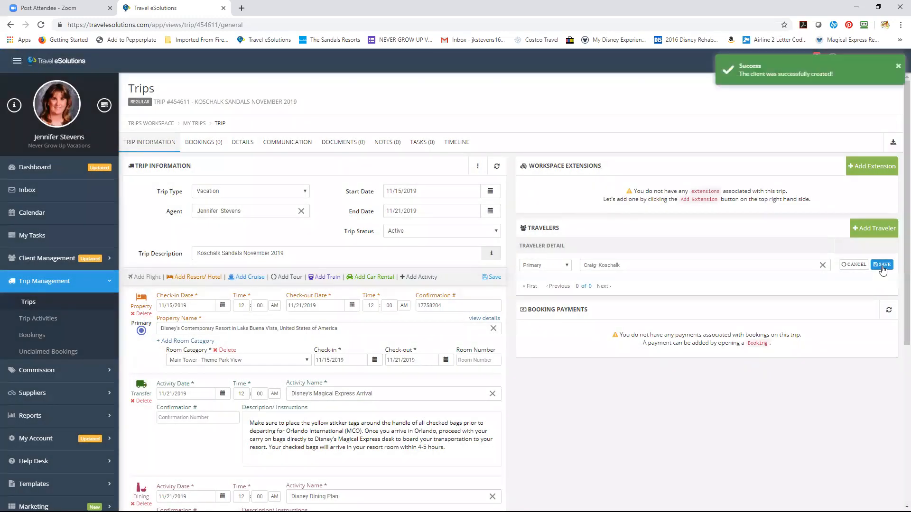
Save the primary traveler and add another traveler of type Secondary
left_click(882, 265)
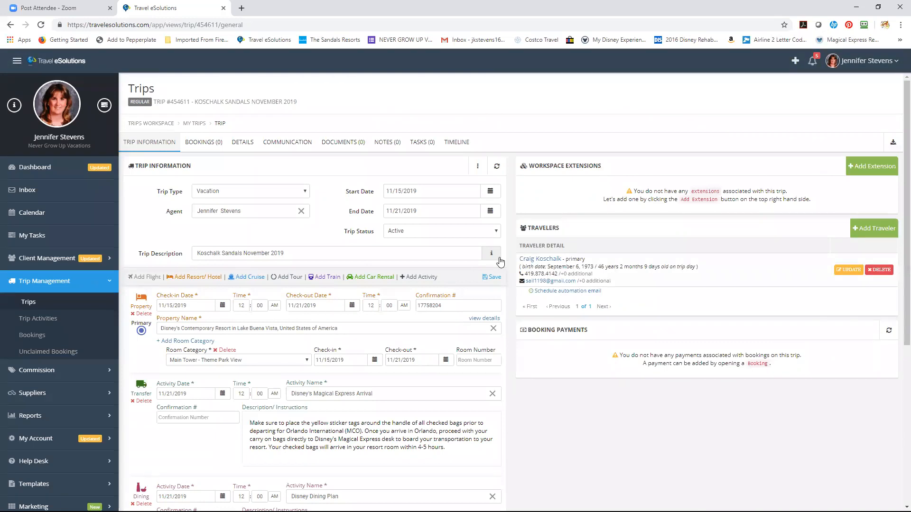
left_click(879, 226)
left_click(553, 309)
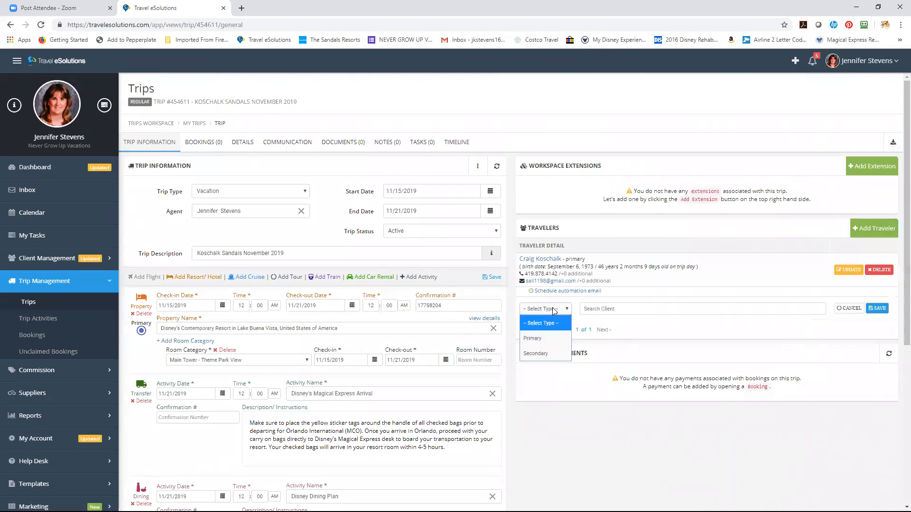
left_click(555, 357)
Create the second traveler as a new client from their name and save them to the trip
left_click(654, 308)
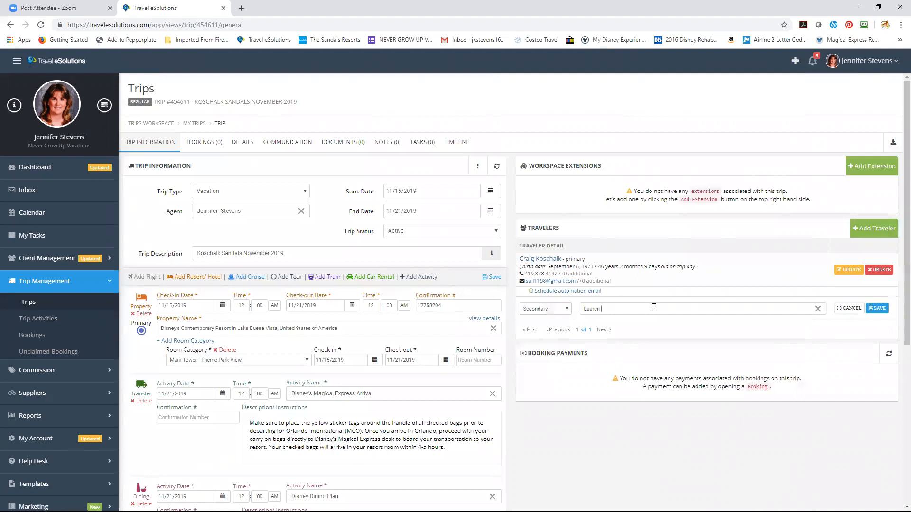
left_click(666, 328)
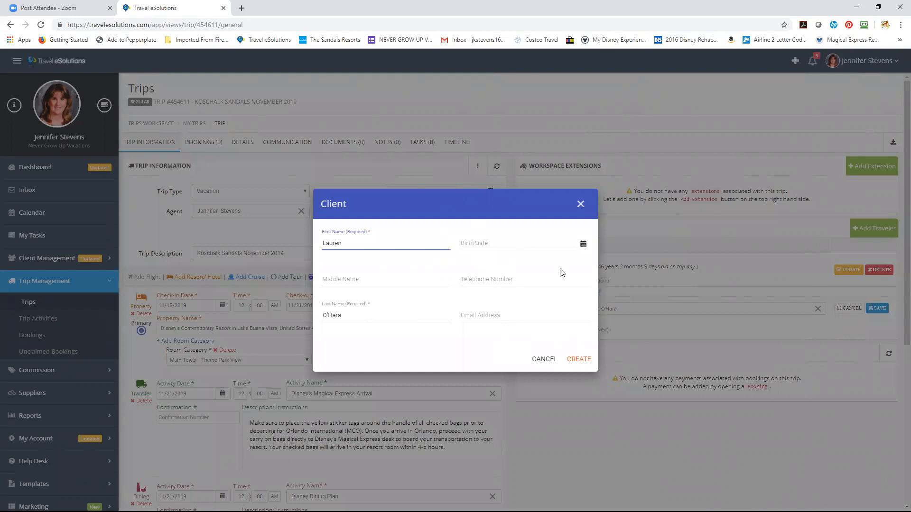
left_click(583, 363)
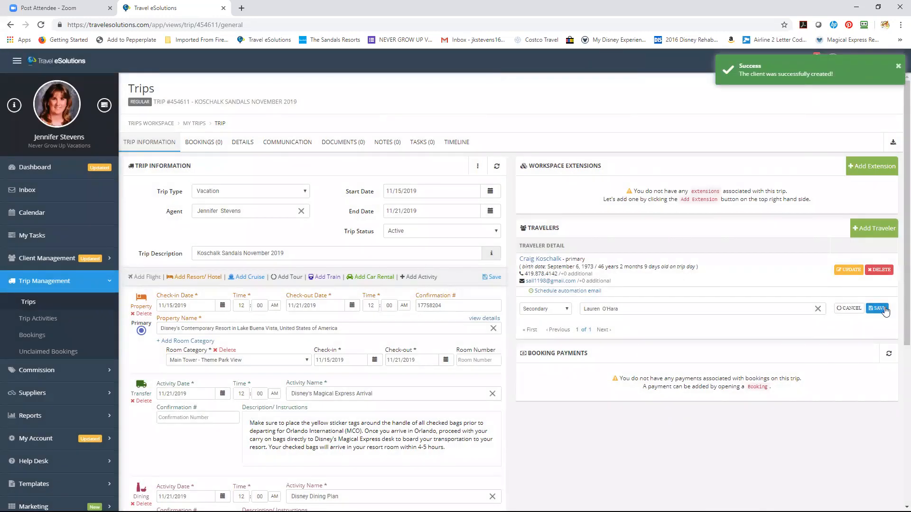
left_click(879, 310)
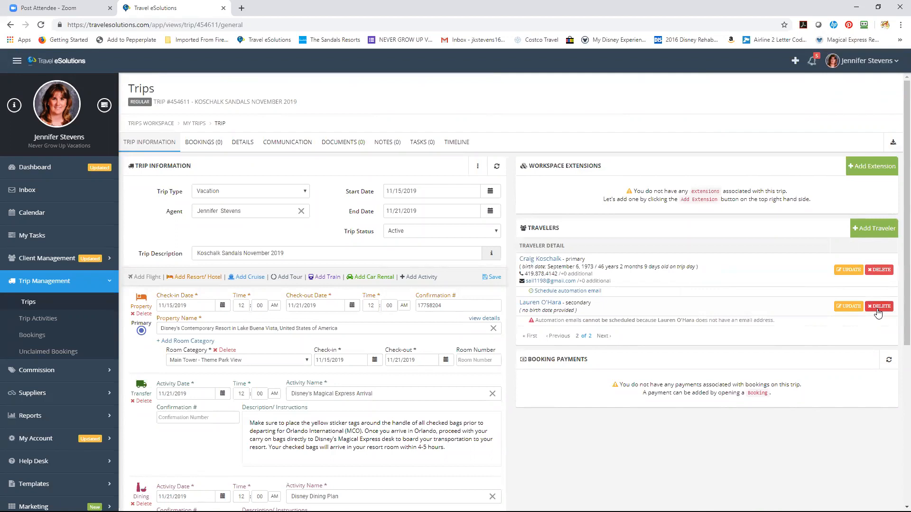
Open the primary traveler's client record and enter their street address, city, state and ZIP code
left_click(538, 260)
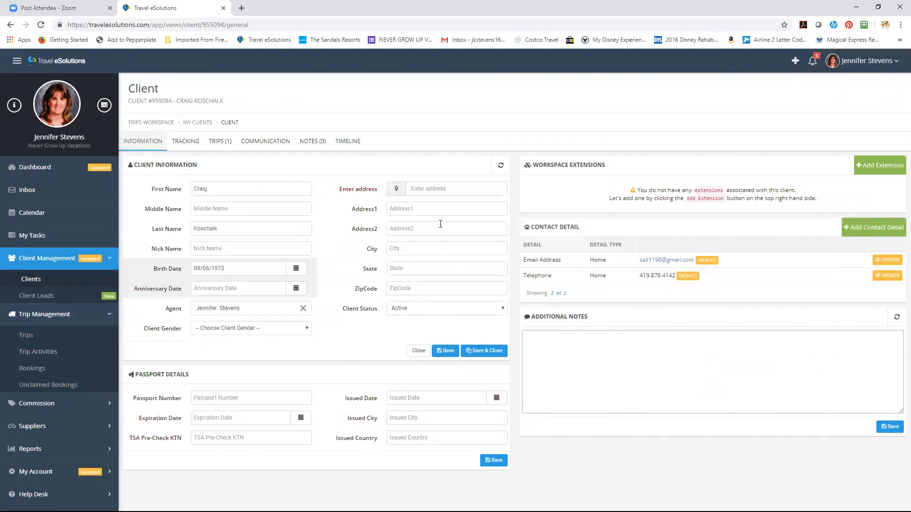
left_click(432, 208)
key("Tab")
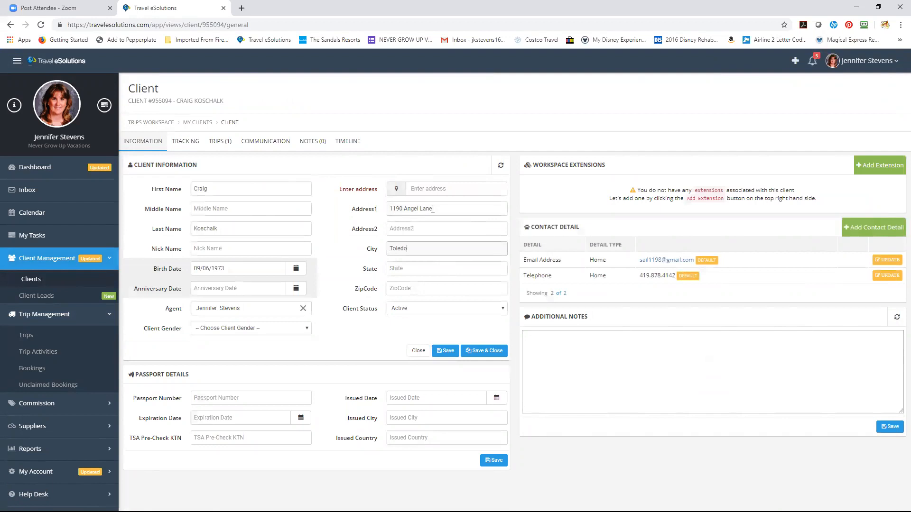
key("Tab")
key("Tab")
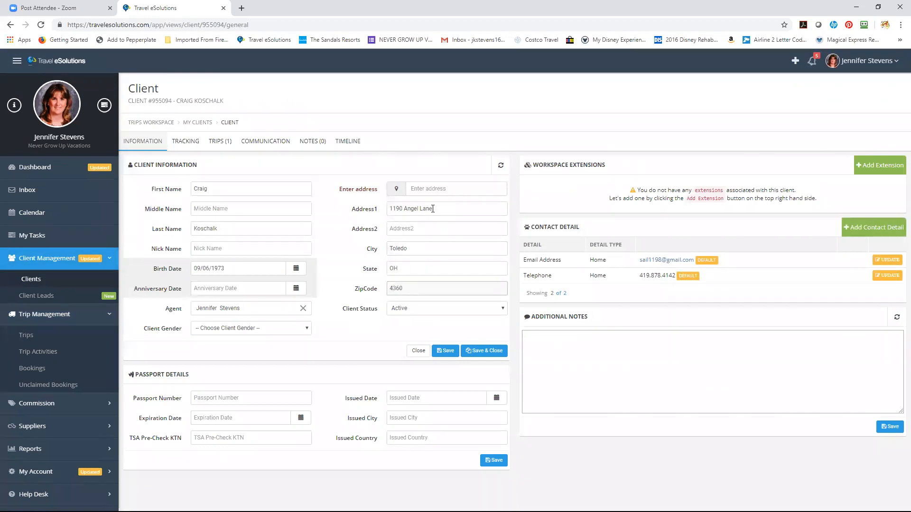
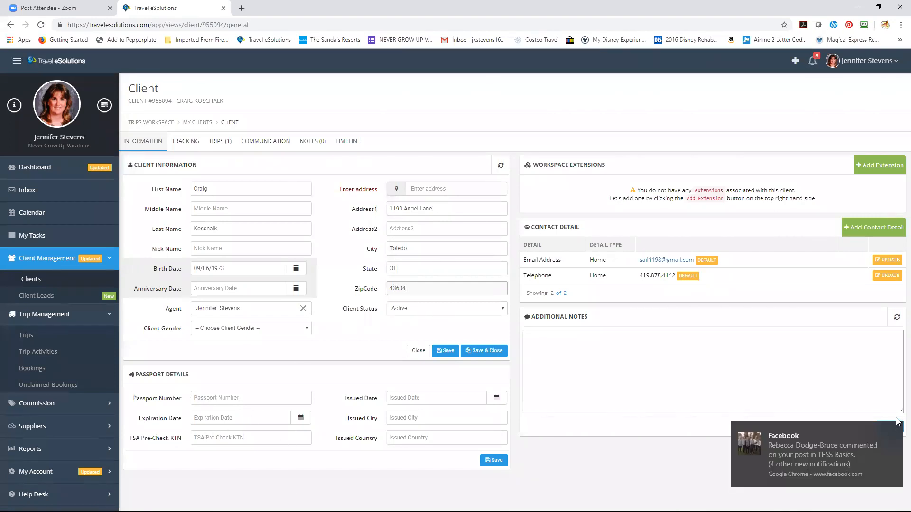
Set the client's gender to Male and save the client details
left_click(894, 430)
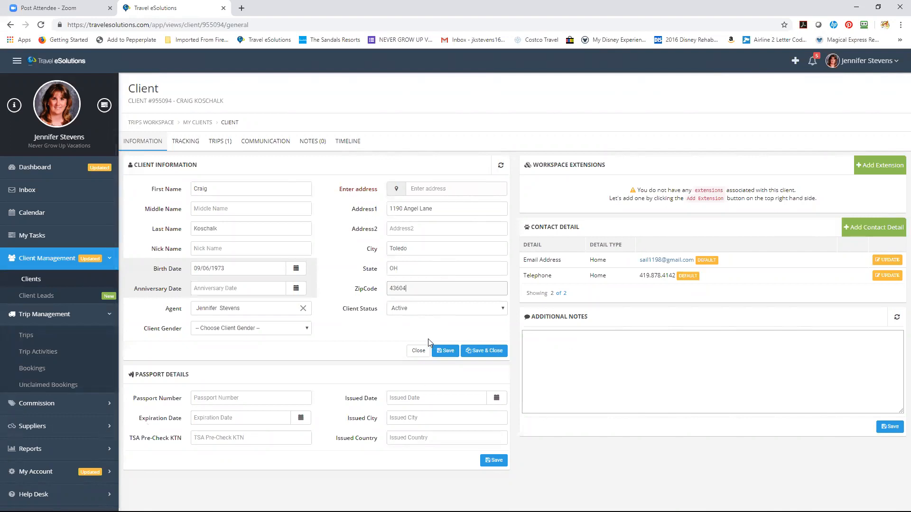
left_click(292, 332)
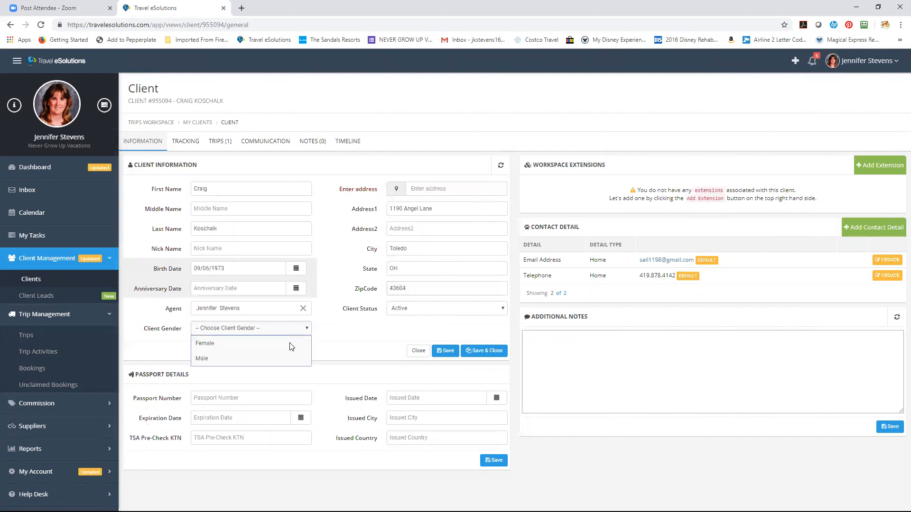
left_click(293, 356)
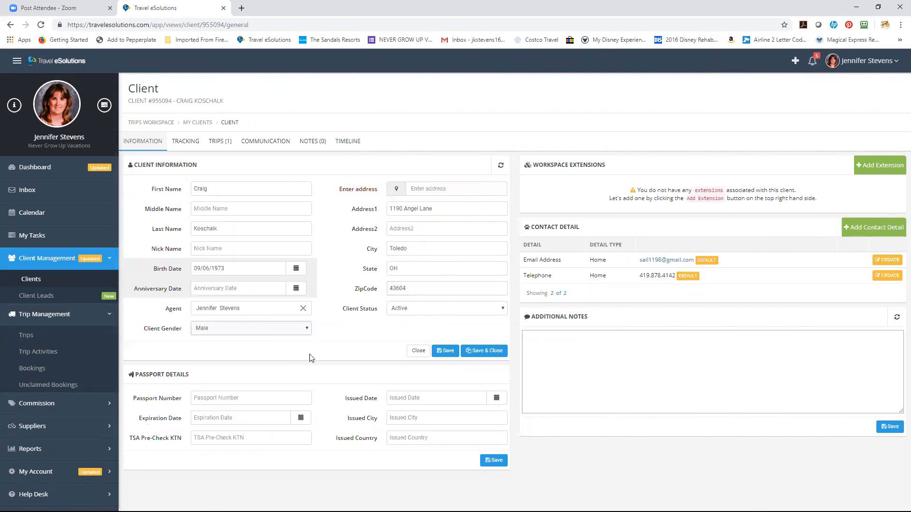
left_click(446, 351)
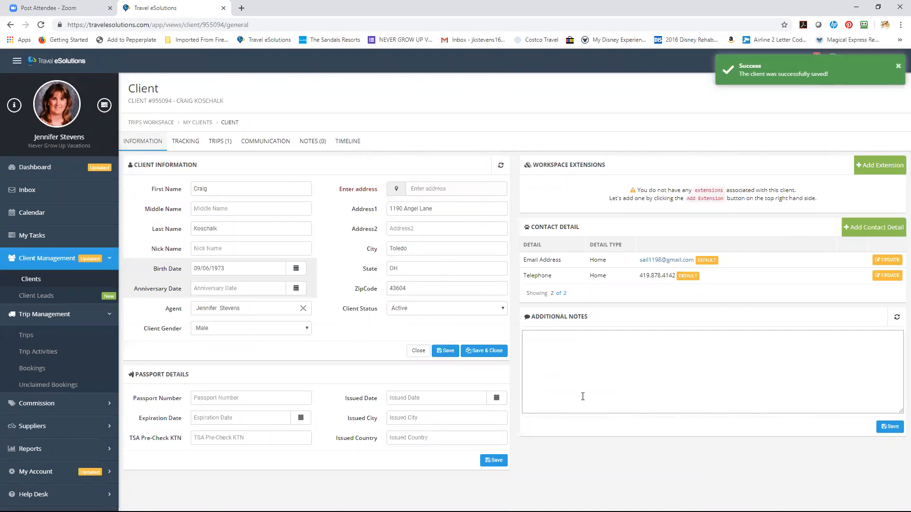
On the client's Tracking tab, start a credit card copying the client's address
left_click(190, 149)
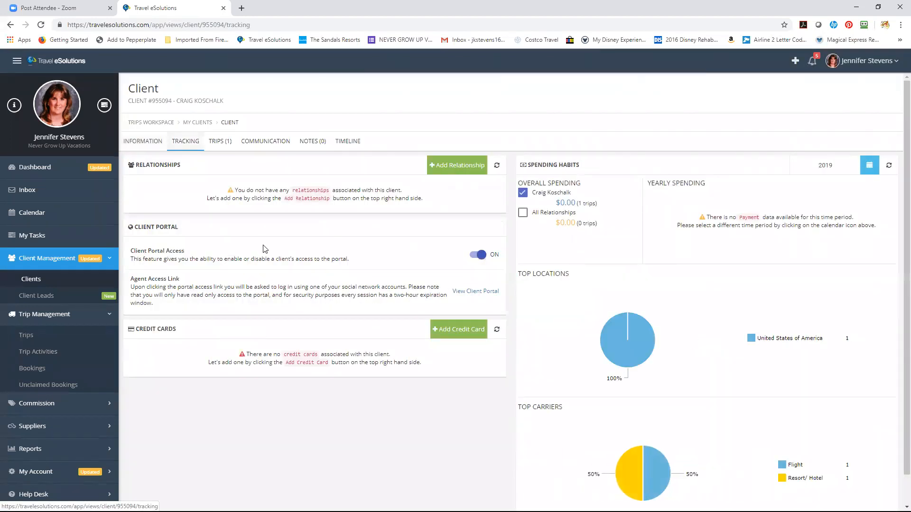
left_click(455, 335)
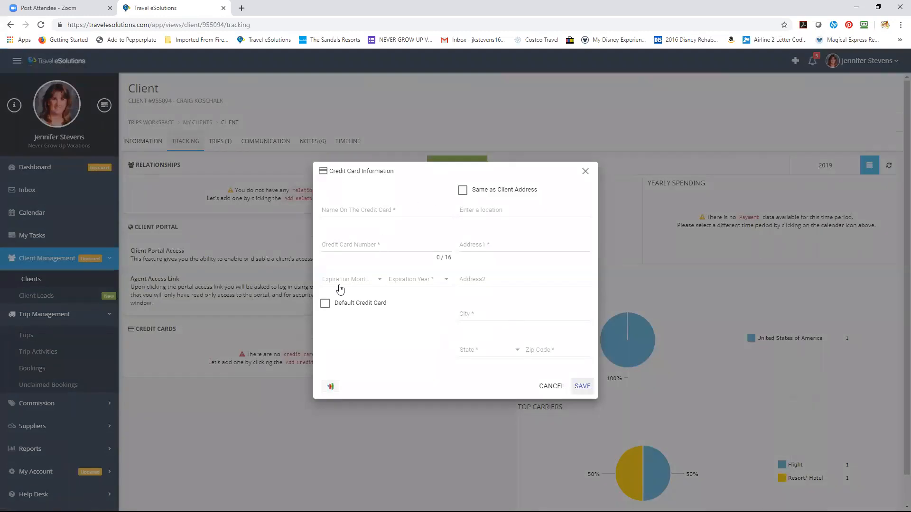
left_click(462, 194)
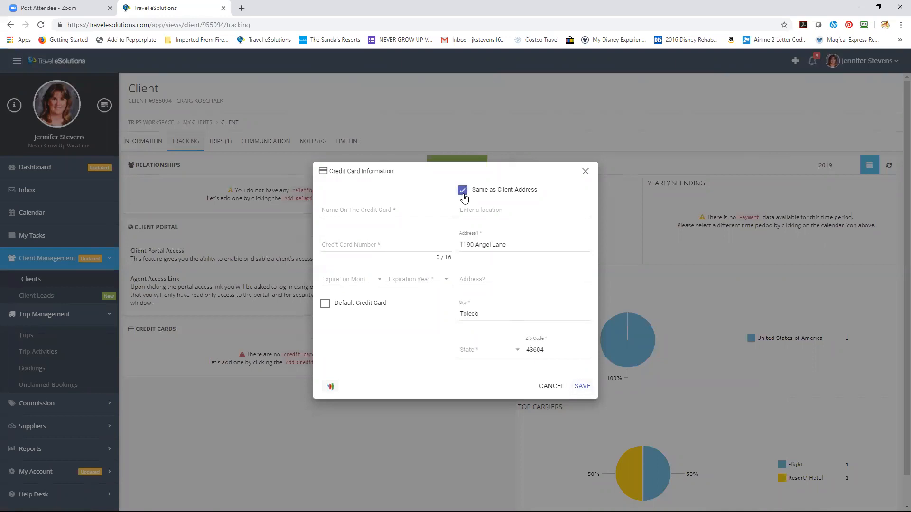
Pick Ohio as the card's state, then close the credit card form without saving
left_click(493, 354)
left_click(492, 351)
left_click(512, 358)
left_click_drag(553, 351, 558, 411)
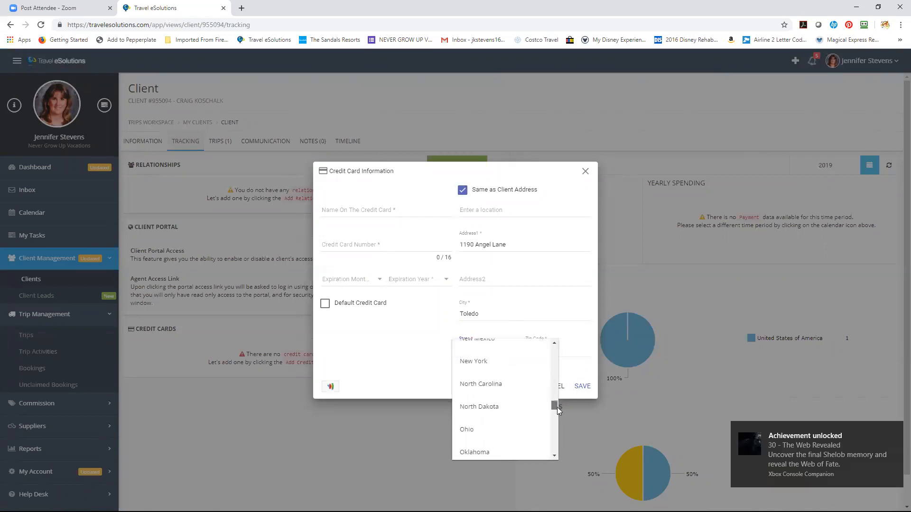
left_click(486, 431)
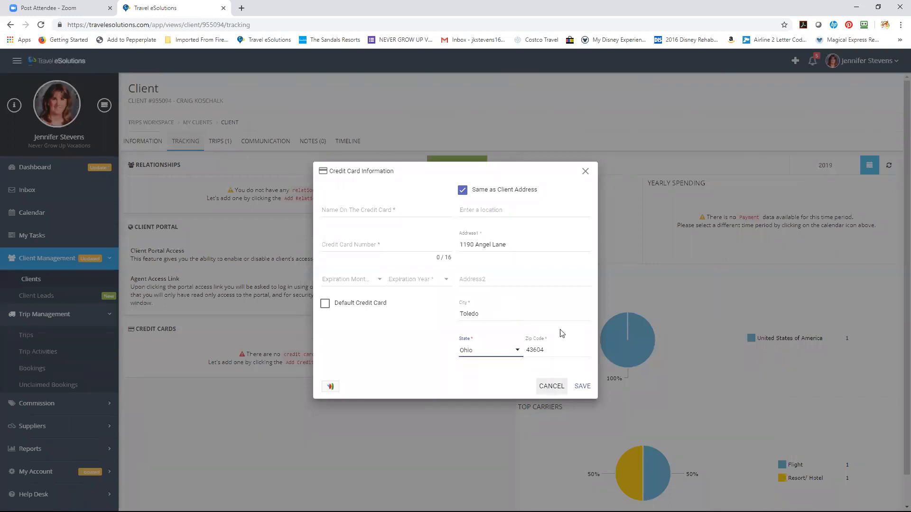
left_click(585, 172)
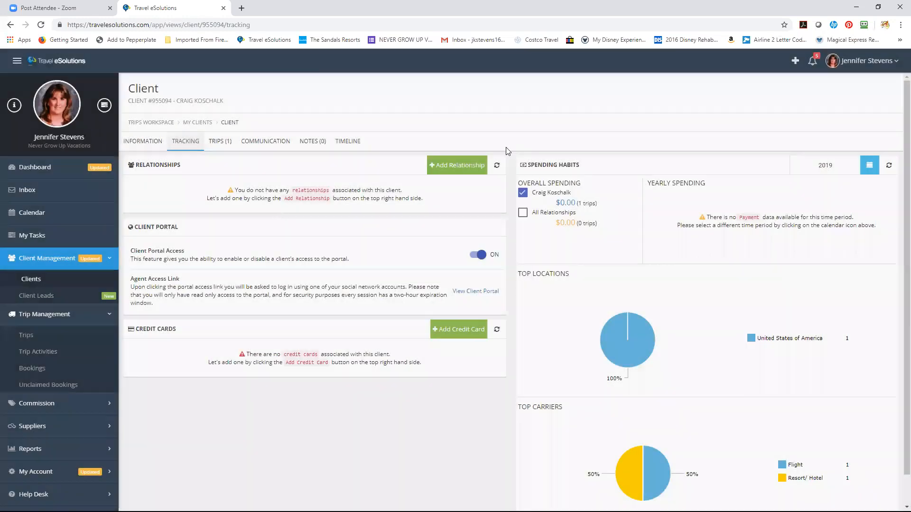
Add a Wife relationship linked to the matching existing client and save it
left_click(460, 167)
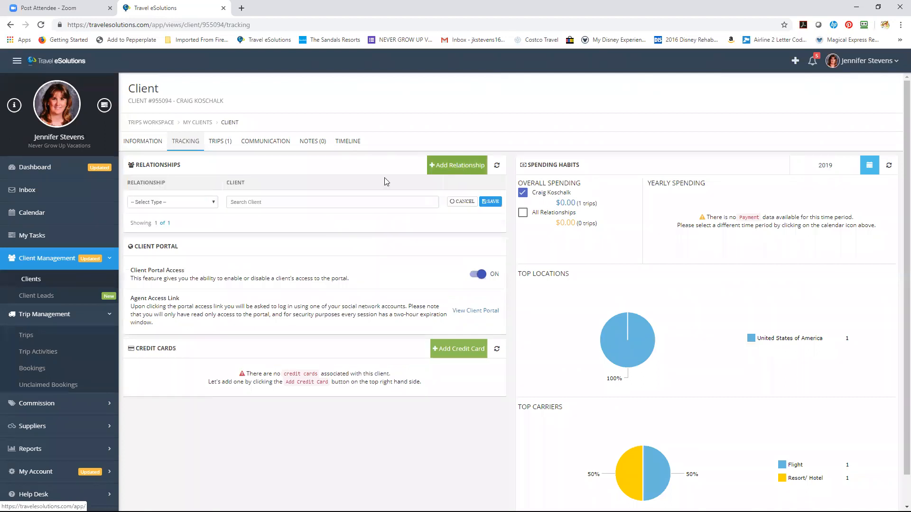
left_click(205, 202)
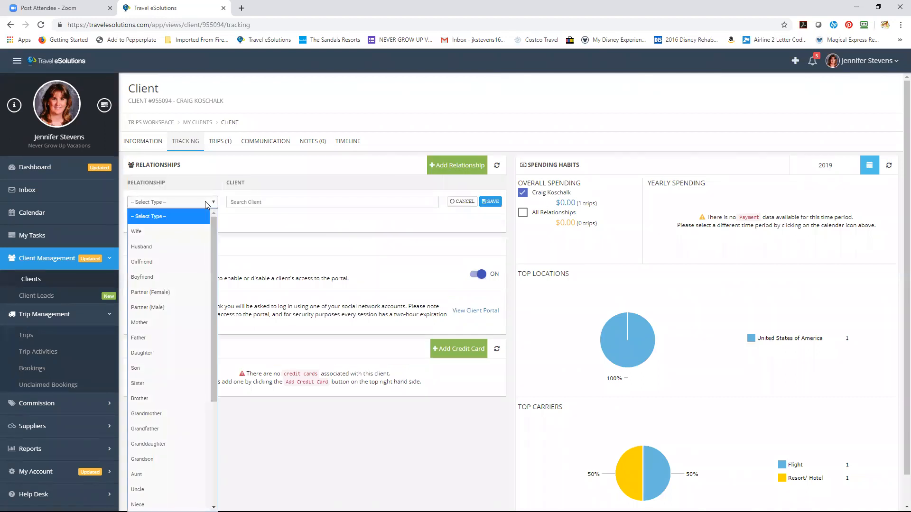
left_click(191, 231)
left_click(262, 203)
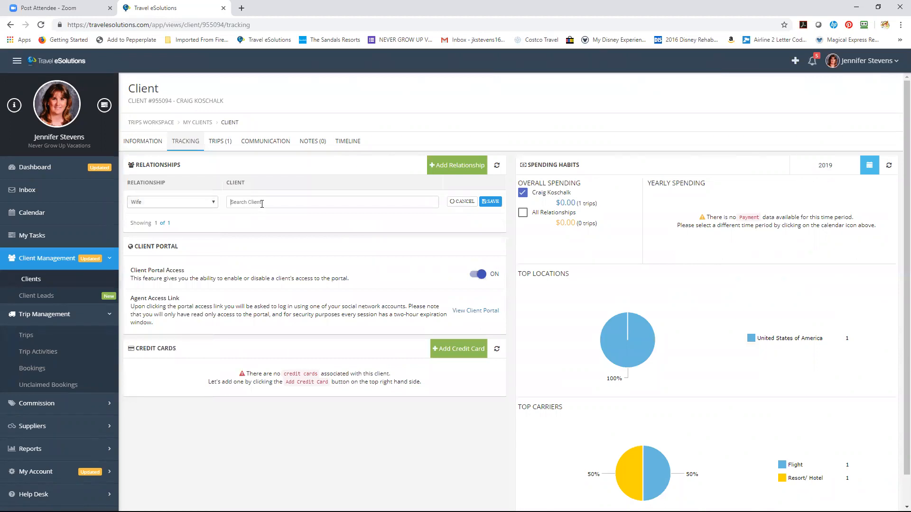
type("Lay")
left_click(266, 224)
left_click(493, 201)
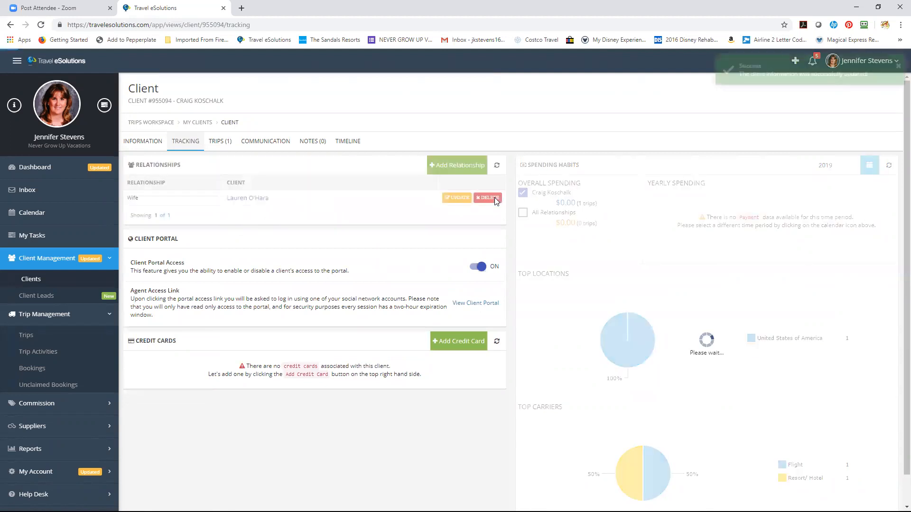
Add a Mother relationship linked to a second existing client and save it
left_click(429, 169)
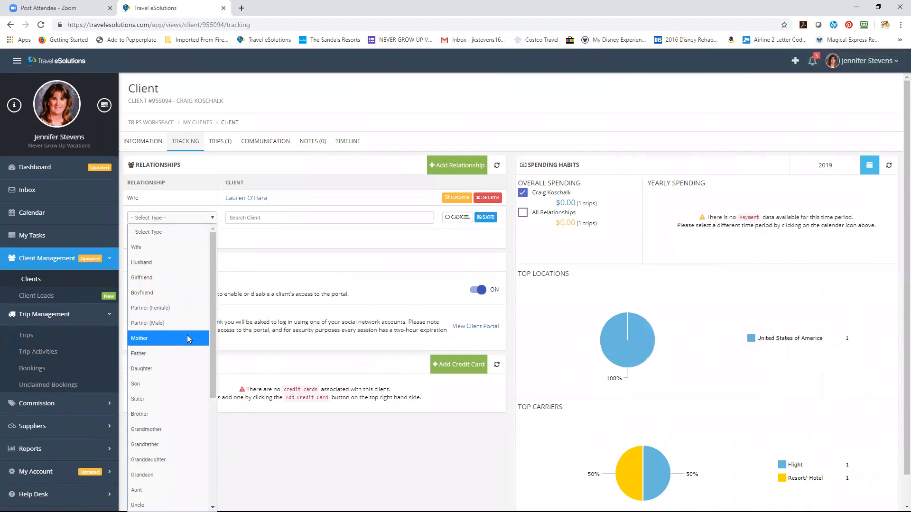
left_click(189, 338)
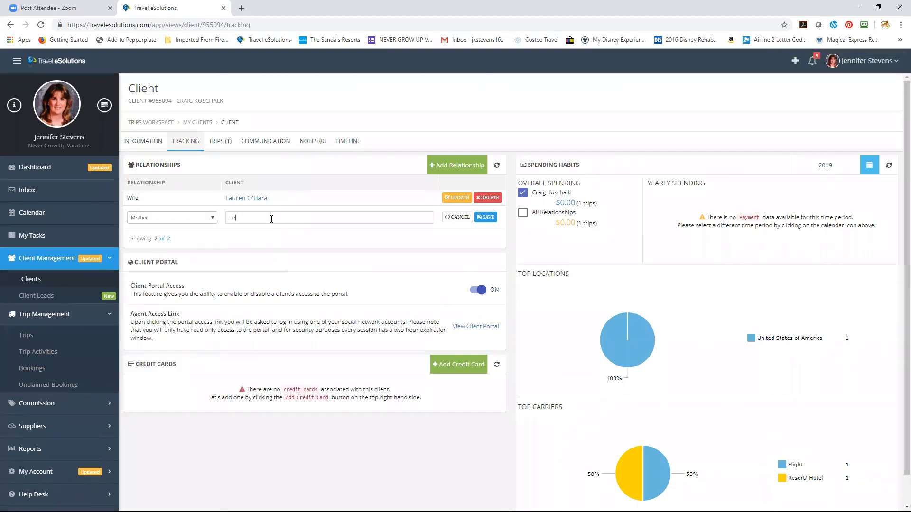
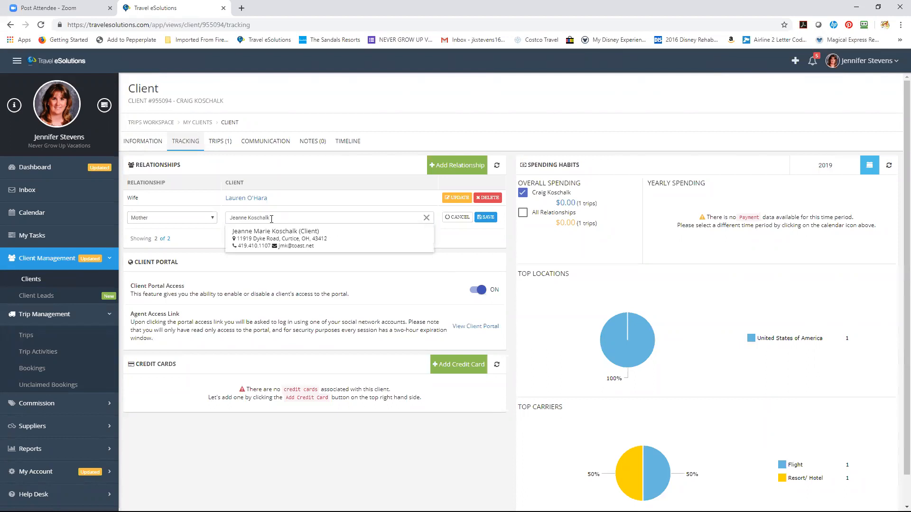
left_click(277, 236)
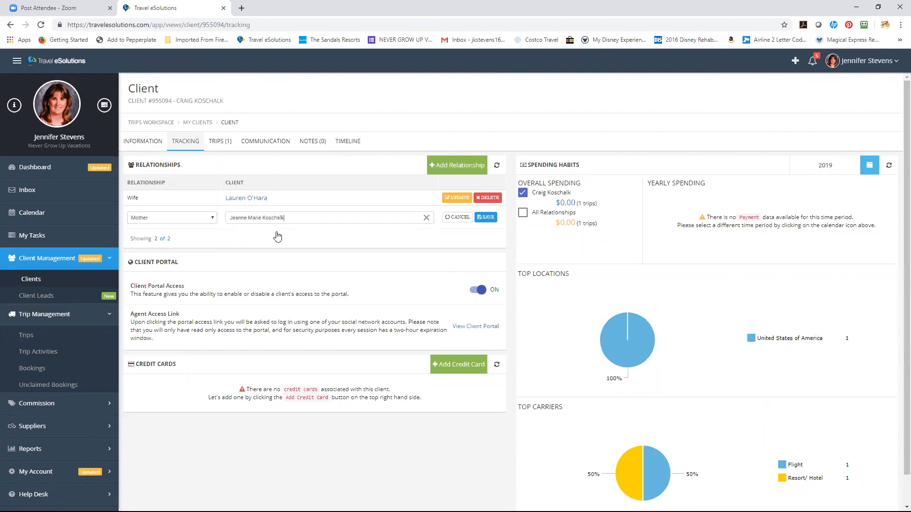
left_click(489, 218)
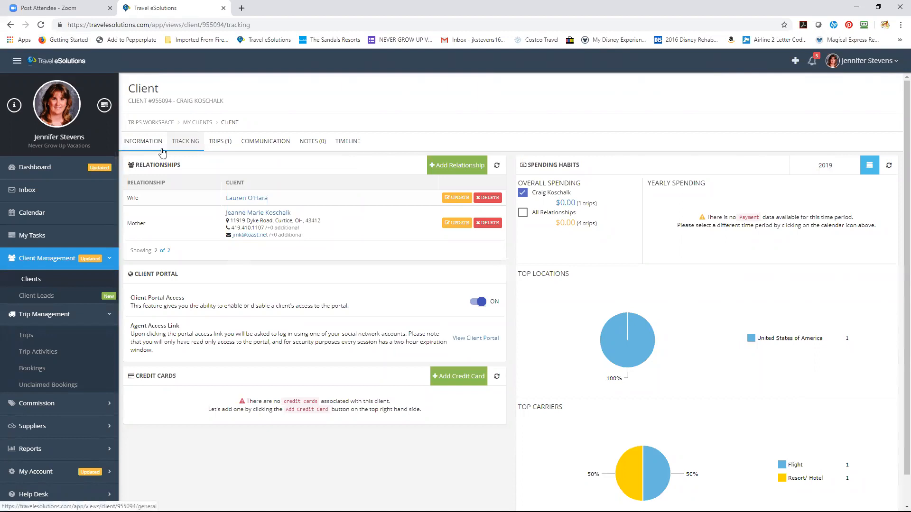
From the TRIPS tab, open the November 2019 trip and look over its information page
left_click(225, 144)
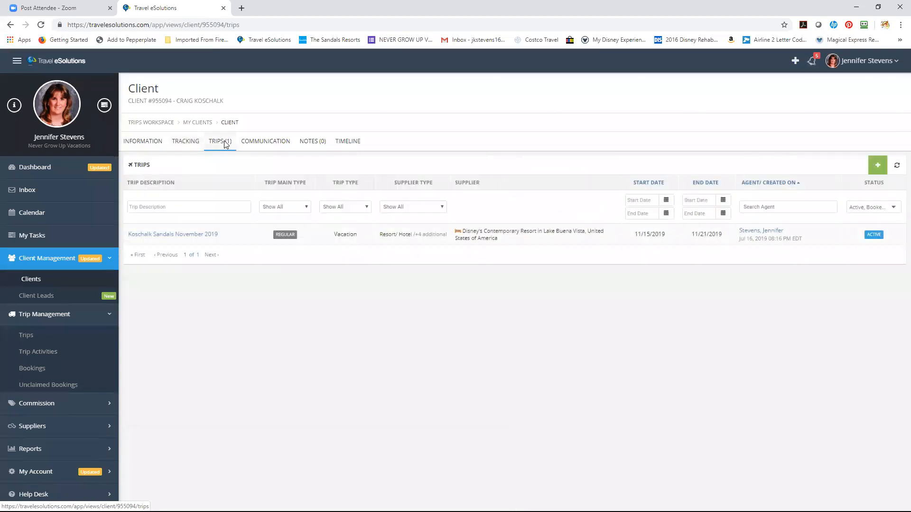
left_click(207, 234)
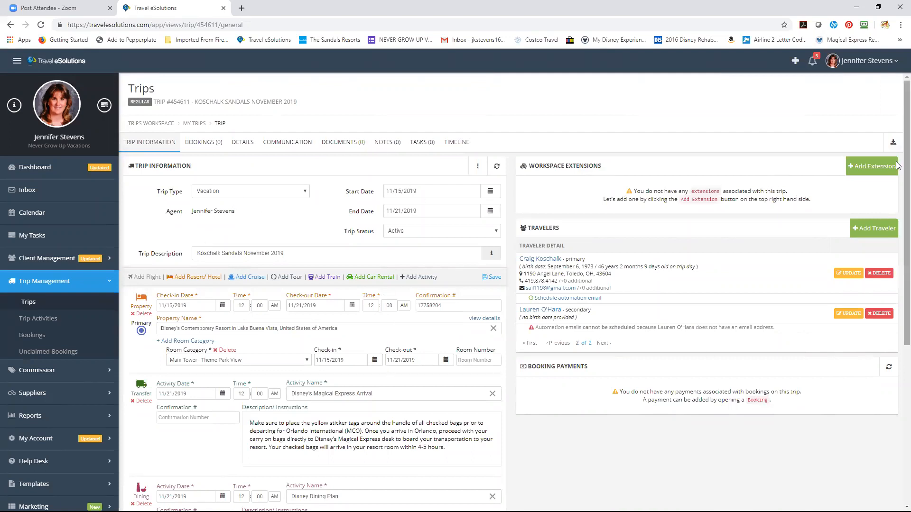
scroll(897, 166, "down", 4)
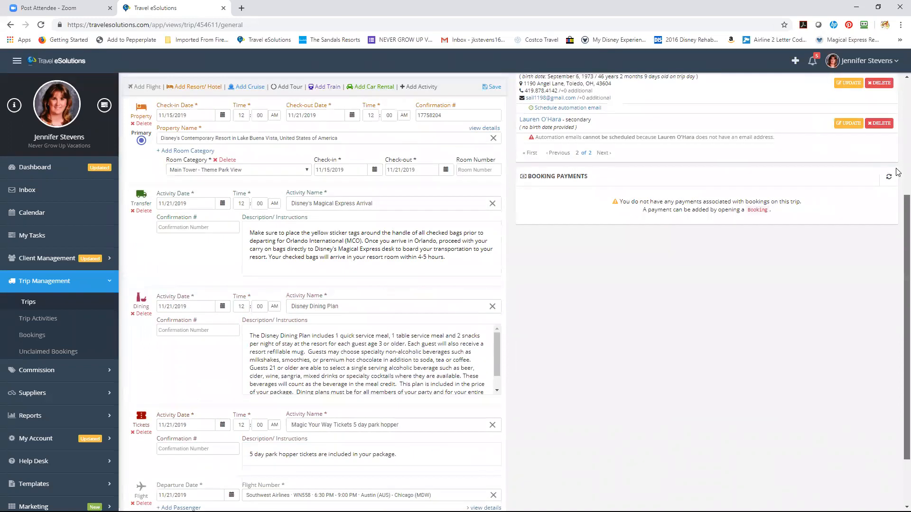
scroll(896, 172, "up", 4)
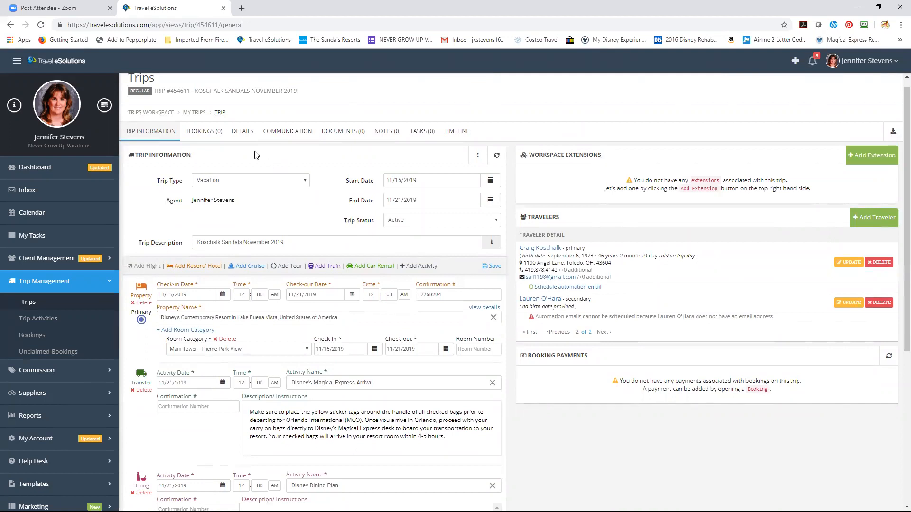
From the trip's BOOKINGS tab, open a fresh Add Booking form
left_click(202, 132)
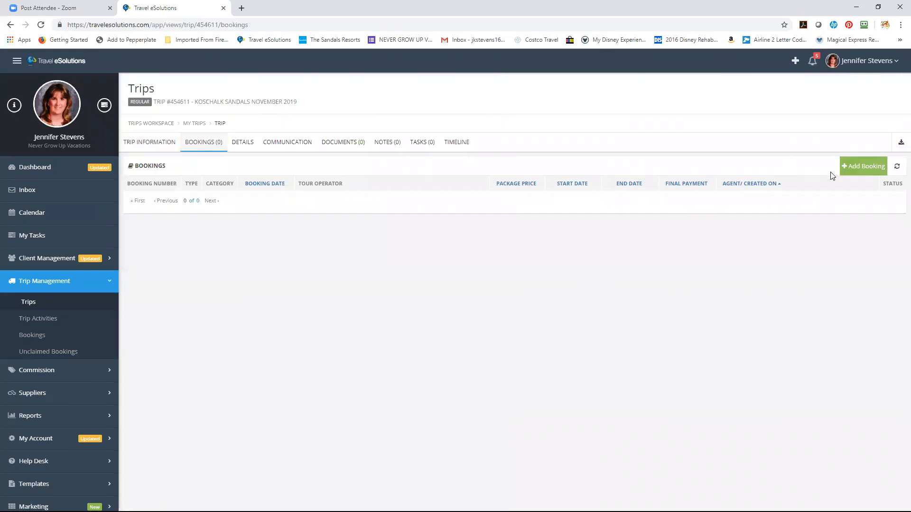
left_click(847, 176)
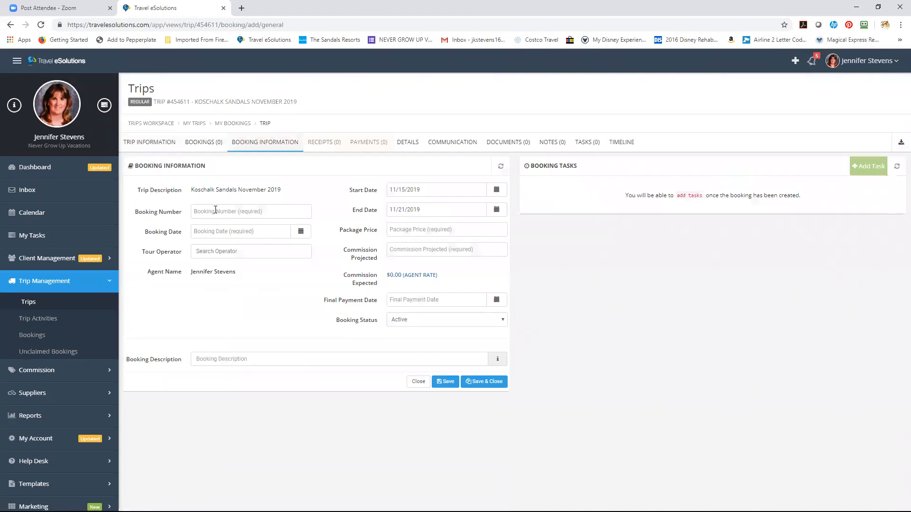
left_click(215, 210)
left_click(170, 148)
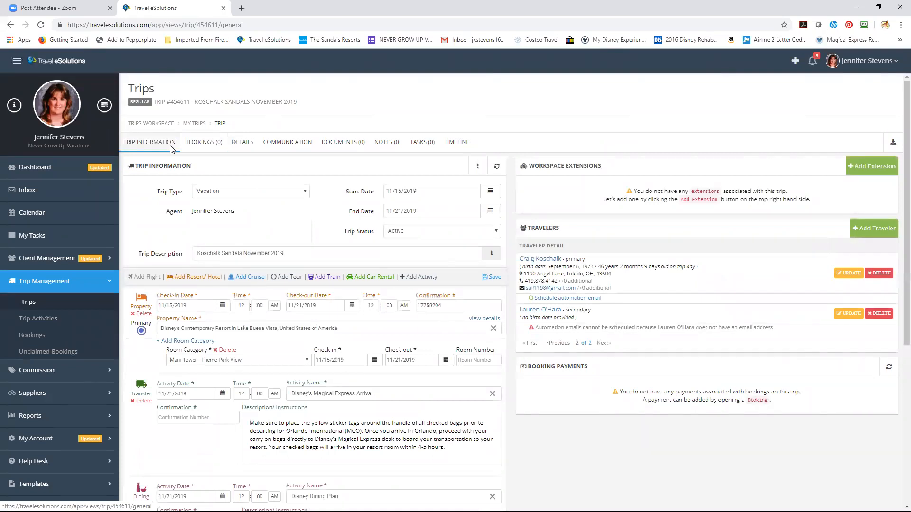
left_click(199, 142)
left_click(866, 167)
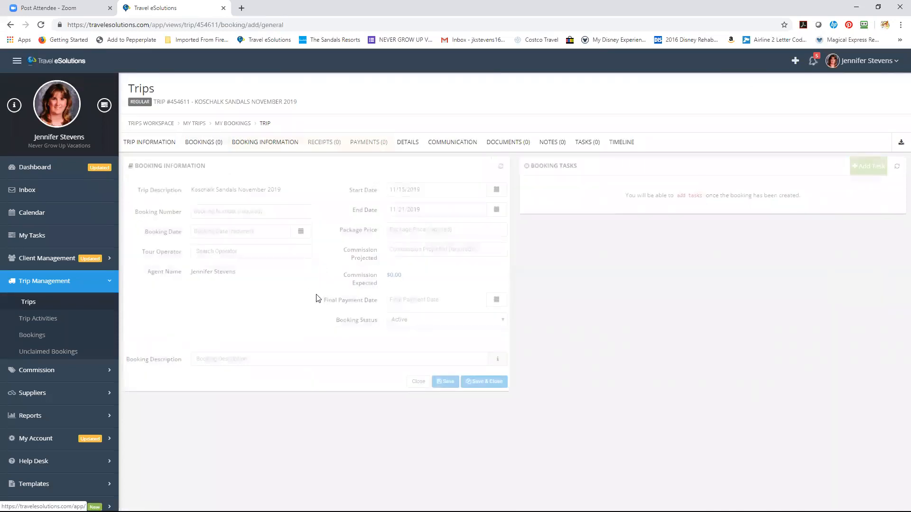
Enter the booking number and set the booking date to 07/01/2019
left_click(275, 213)
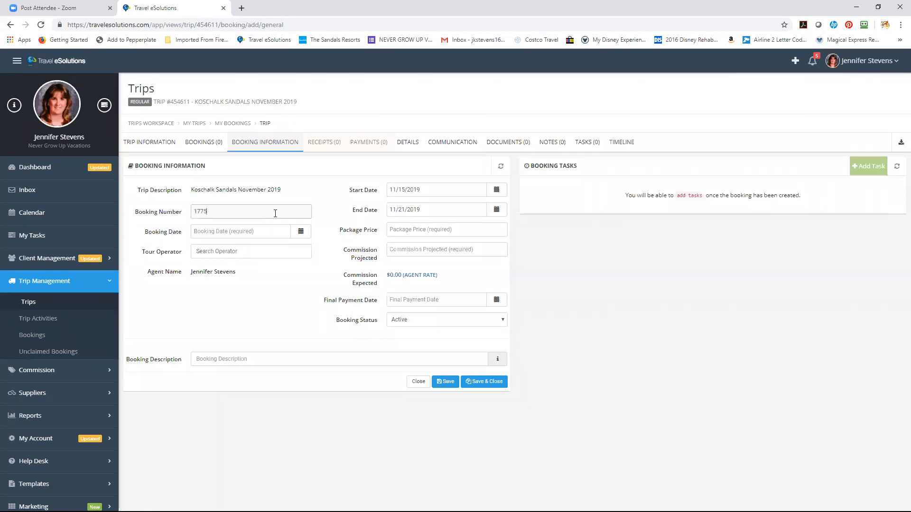
left_click(300, 232)
left_click(220, 303)
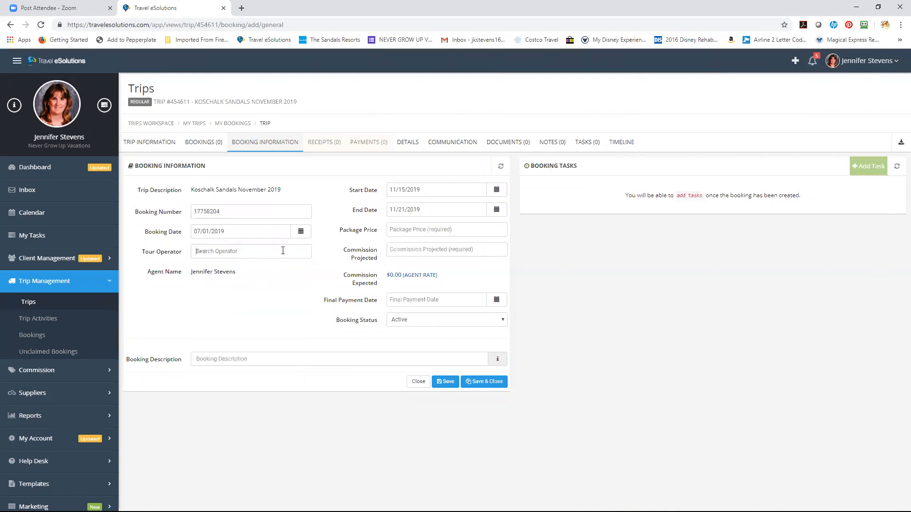
Set the tour operator to Walt Disney Parks & Resorts and the package price to 5734.56
type("Walt Disney")
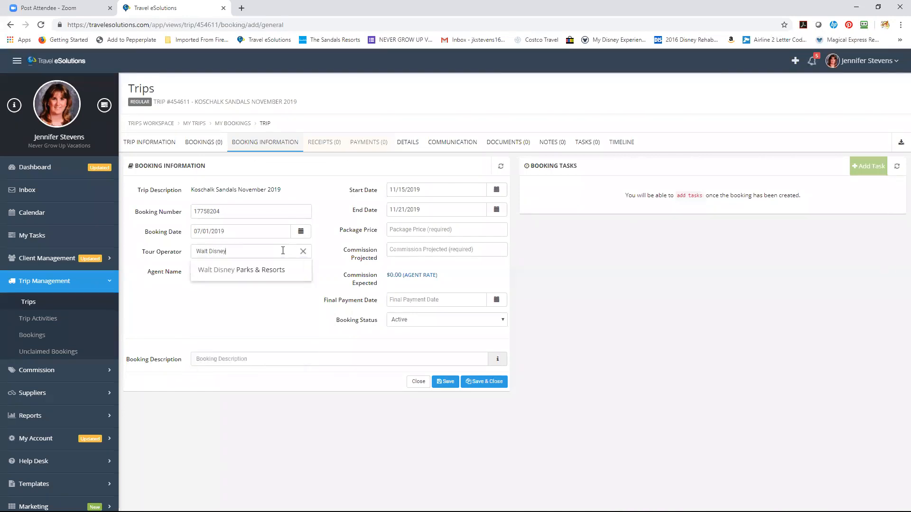
key("BackSpace")
key("BackSpace")
key("BackSpace")
key("BackSpace")
key("BackSpace")
key("BackSpace")
key("BackSpace")
key("BackSpace")
key("BackSpace")
key("BackSpace")
type("Sandals")
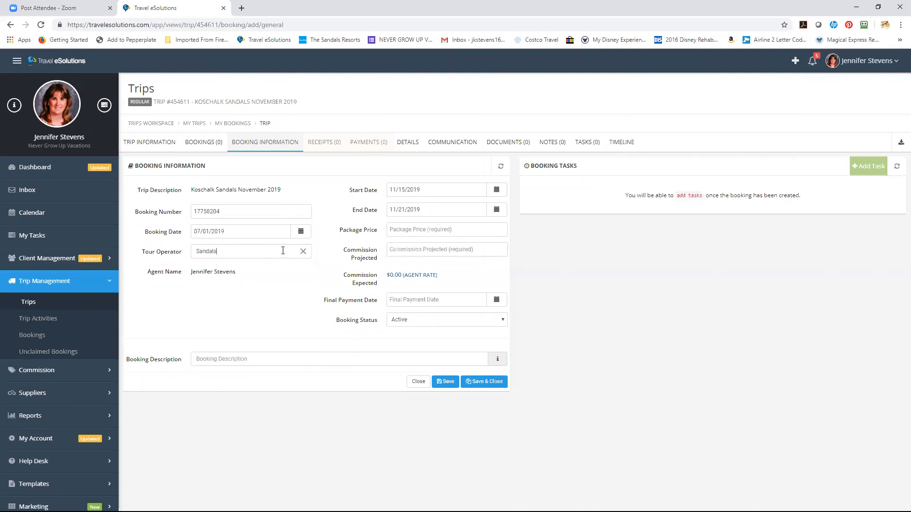
key("BackSpace")
key("BackSpace")
key("BackSpace")
key("BackSpace")
key("BackSpace")
key("BackSpace")
key("BackSpace")
type("Walter")
key("BackSpace")
type("D")
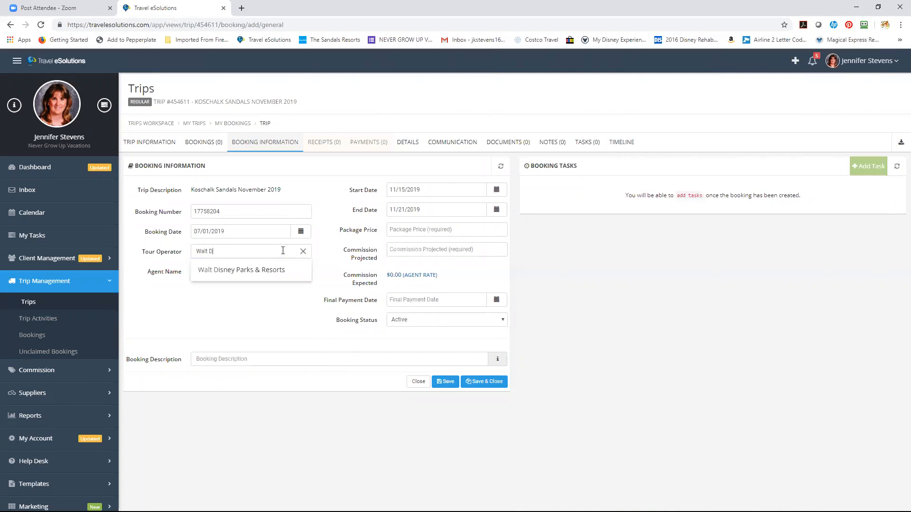
left_click(283, 270)
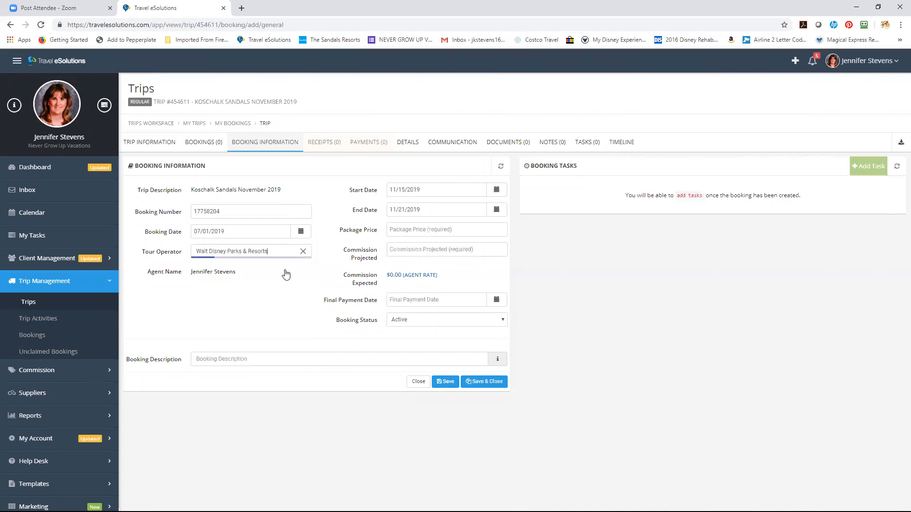
left_click(444, 228)
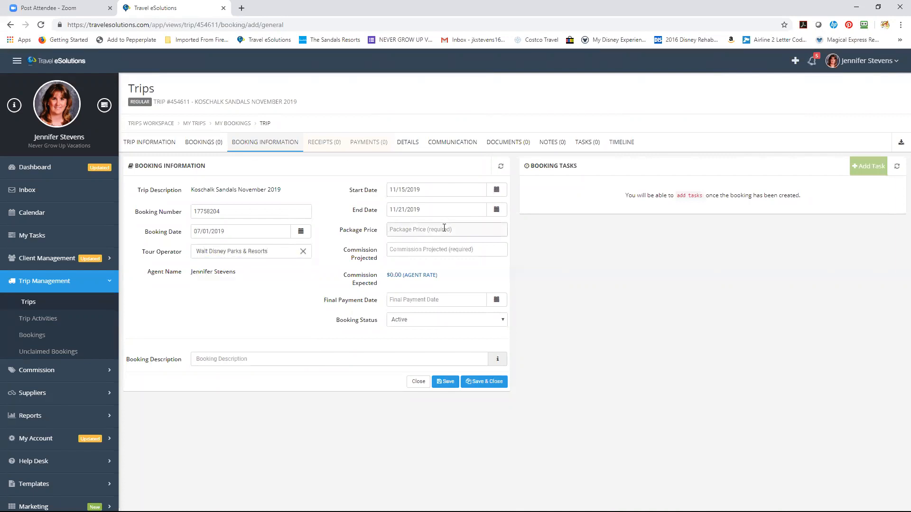
type("5734.56")
Enter a projected commission of 0 for the booking
left_click(443, 249)
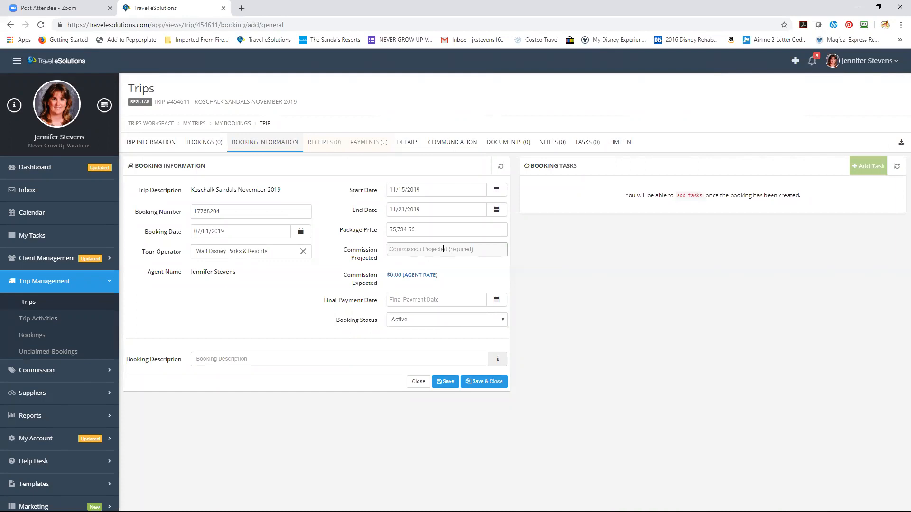
type("0")
left_click(493, 276)
Set the booking's final payment date to October 16, 2019
left_click(495, 302)
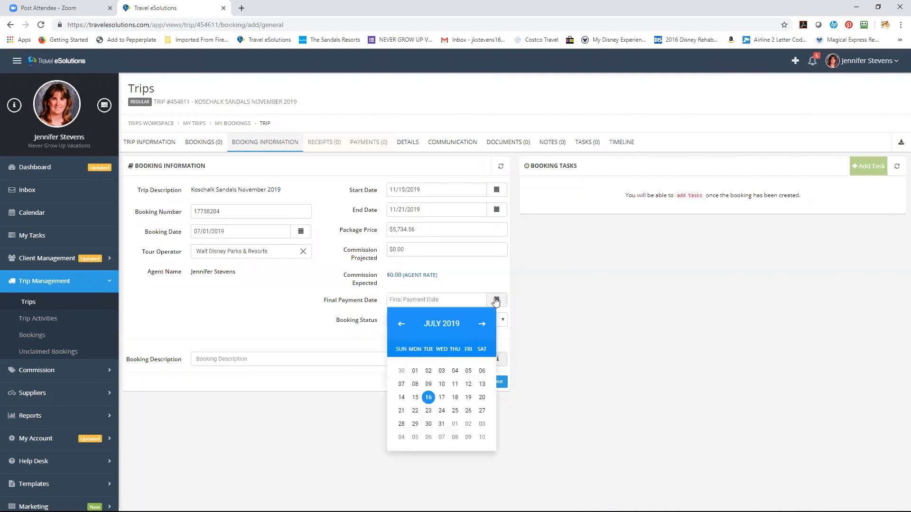
left_click(483, 324)
left_click(483, 324)
left_click(482, 324)
left_click(442, 398)
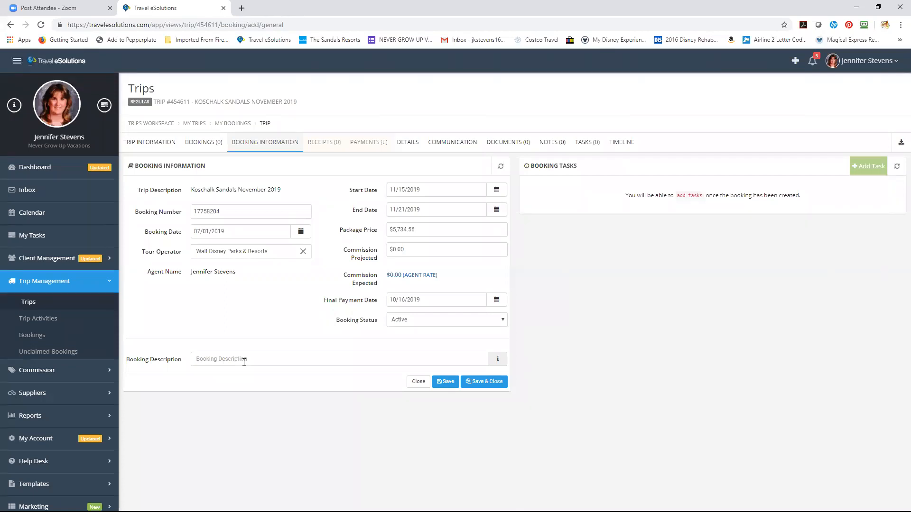
Save the Walt Disney Parks & Resorts booking and return to the Trip Information page
left_click(449, 384)
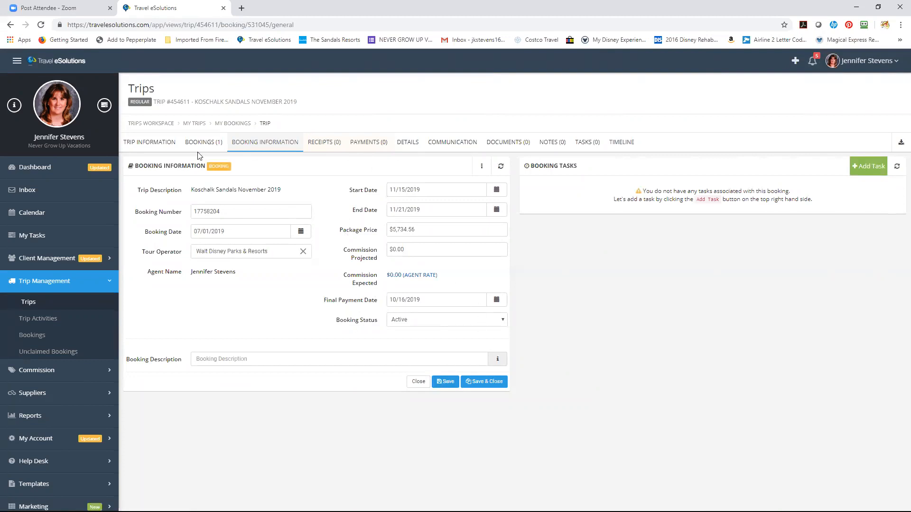
left_click(169, 148)
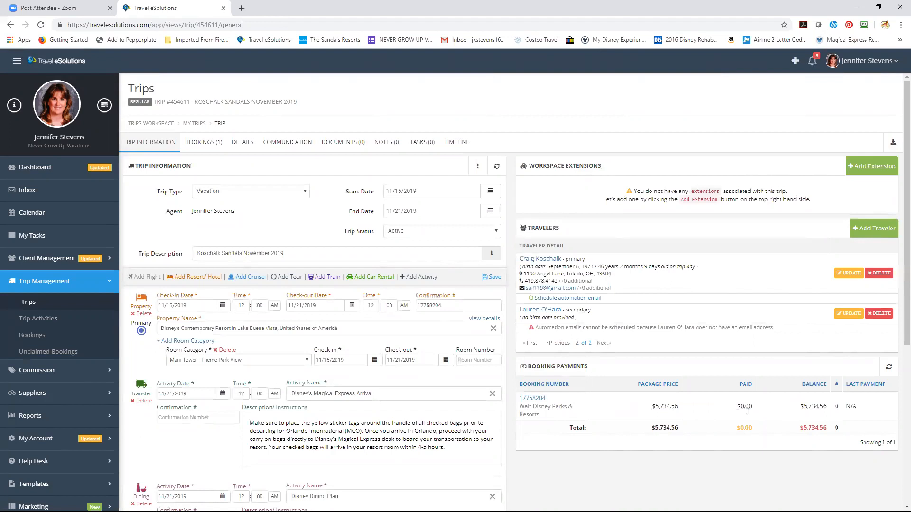
Open the Walt Disney booking from Booking Payments and view its Payments tab
left_click(532, 399)
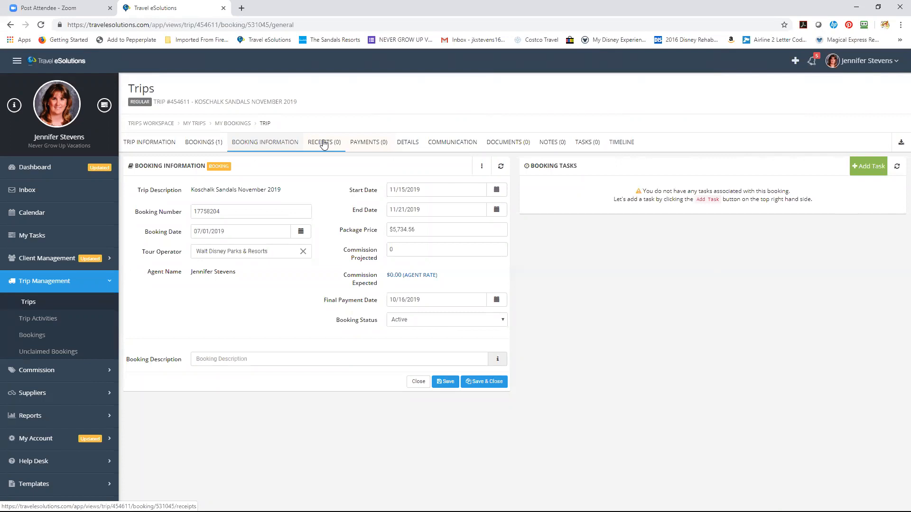
left_click(372, 143)
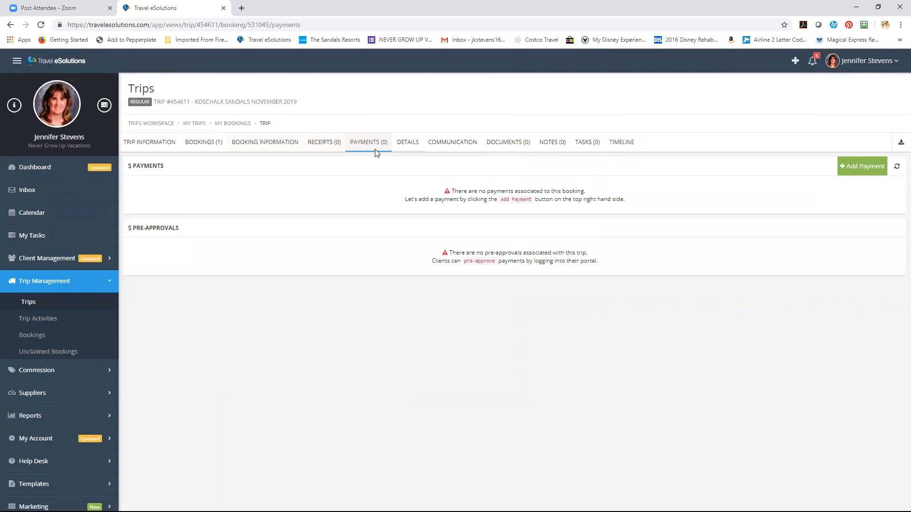
Add a client payment paid by the secondary traveler with payment type Initial Deposit
left_click(854, 171)
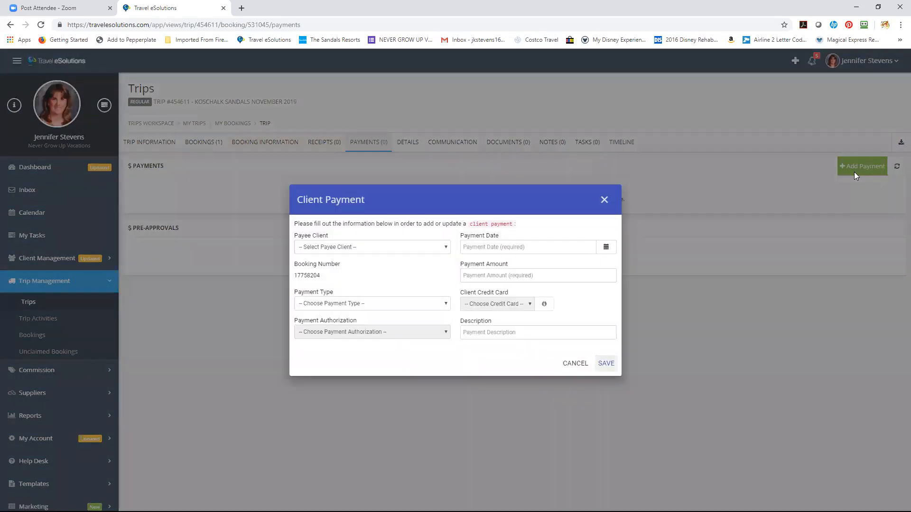
left_click(445, 249)
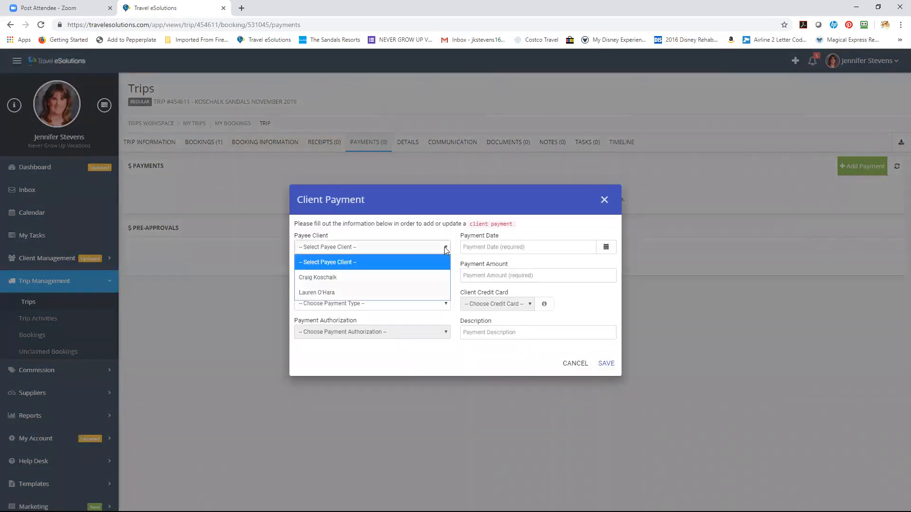
left_click(394, 293)
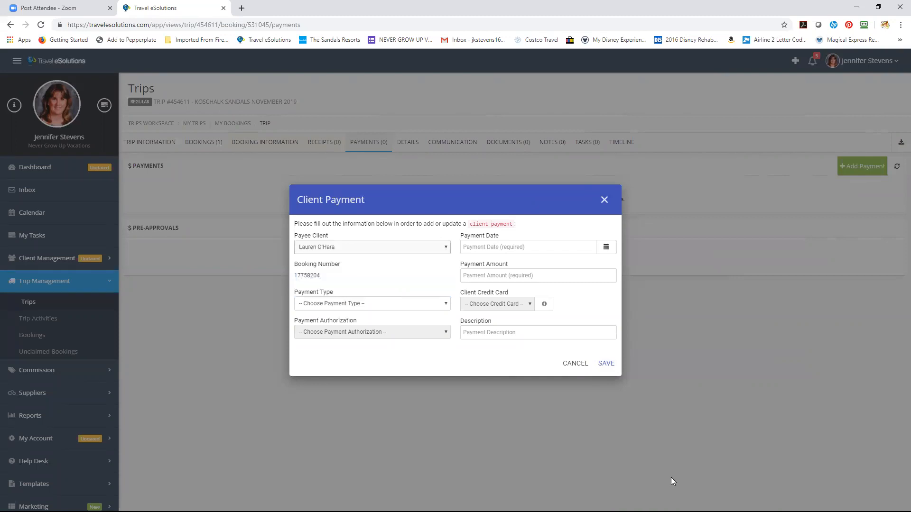
left_click(443, 305)
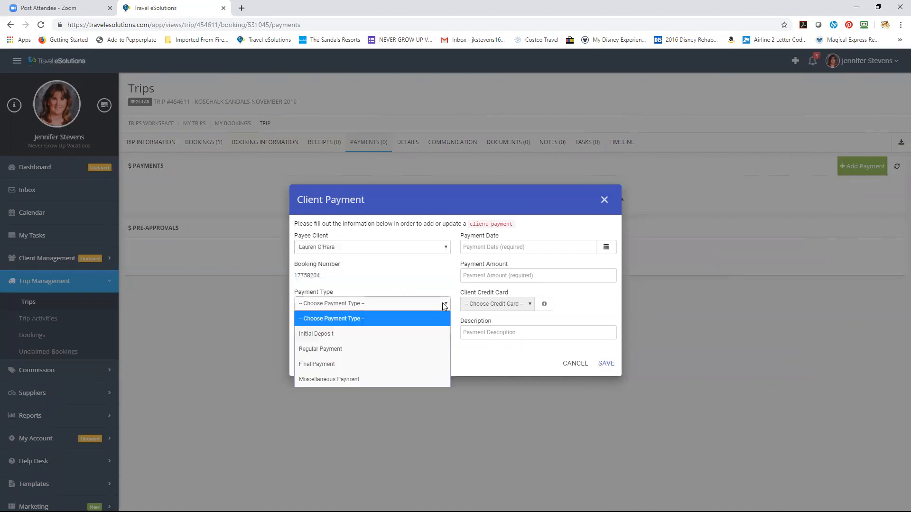
left_click(417, 335)
Enter amount 200.00, payment date July 1, 2019, and description 'Disney Gift Card'
left_click(562, 274)
type("200.0")
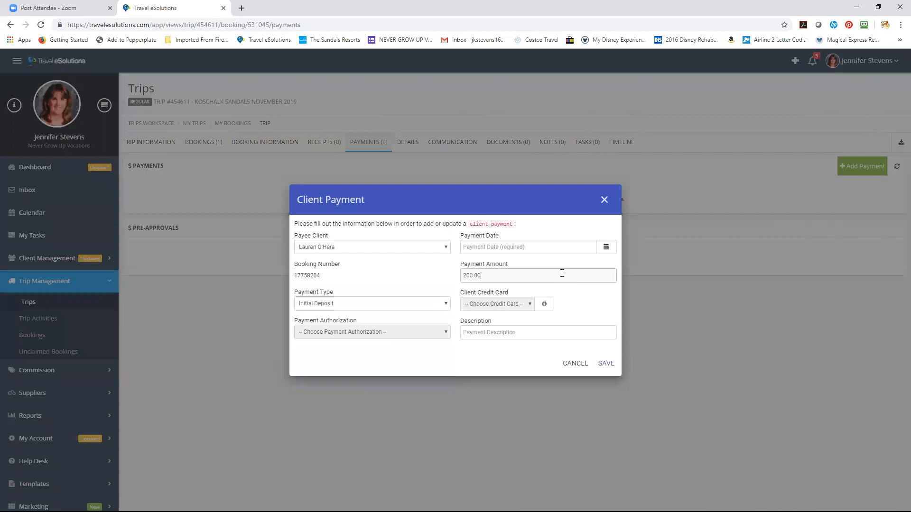
left_click(607, 247)
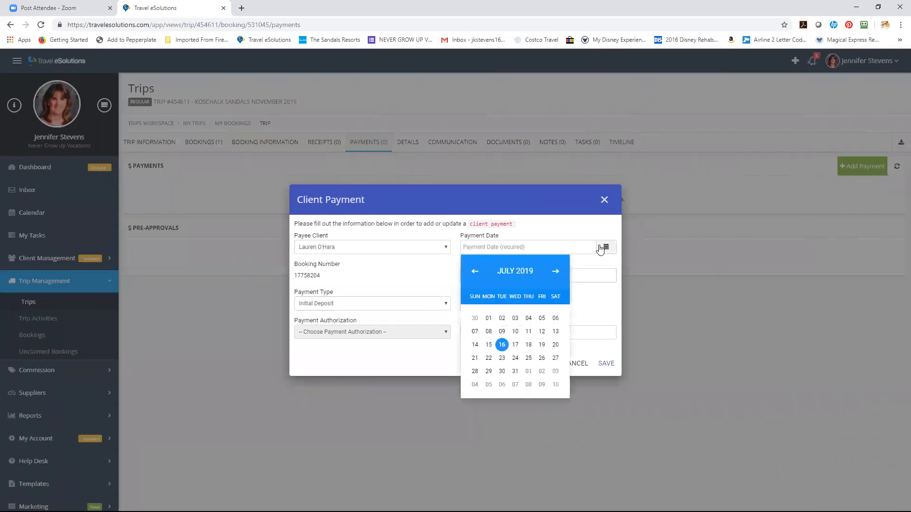
left_click(491, 317)
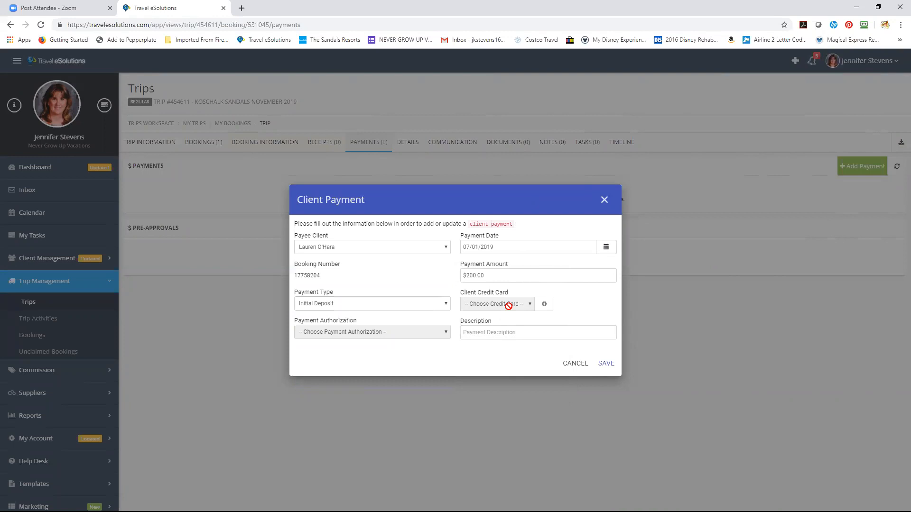
left_click(519, 332)
type("Disney Gif")
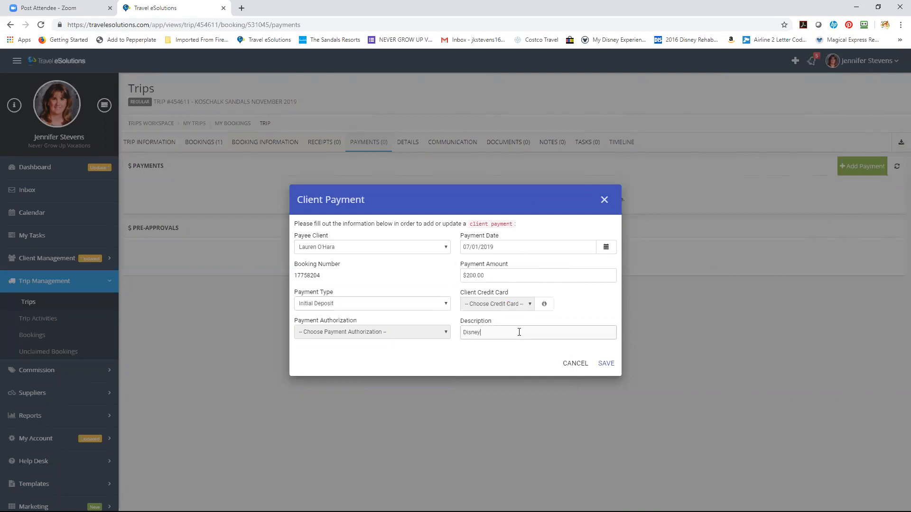
type("t Card")
Save the $200.00 Initial Deposit and return to the trip overview showing $5,534.56 balance
left_click(607, 363)
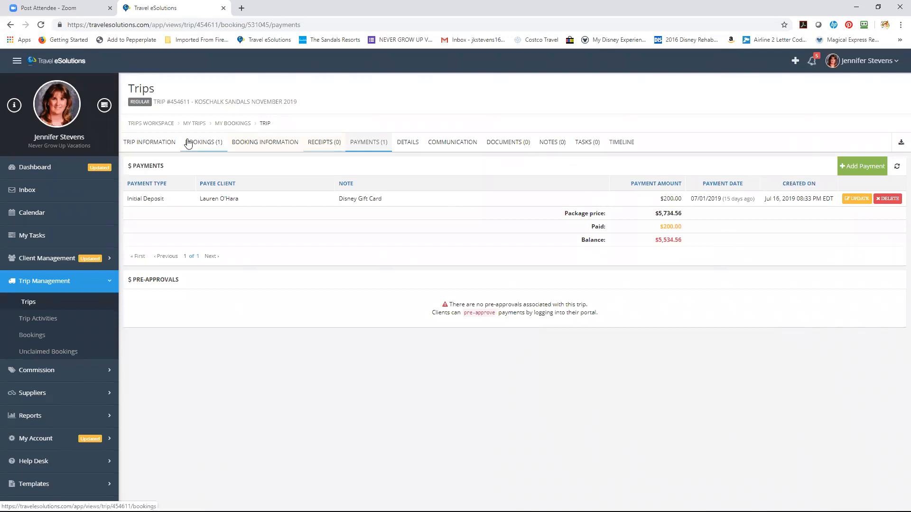
left_click(159, 143)
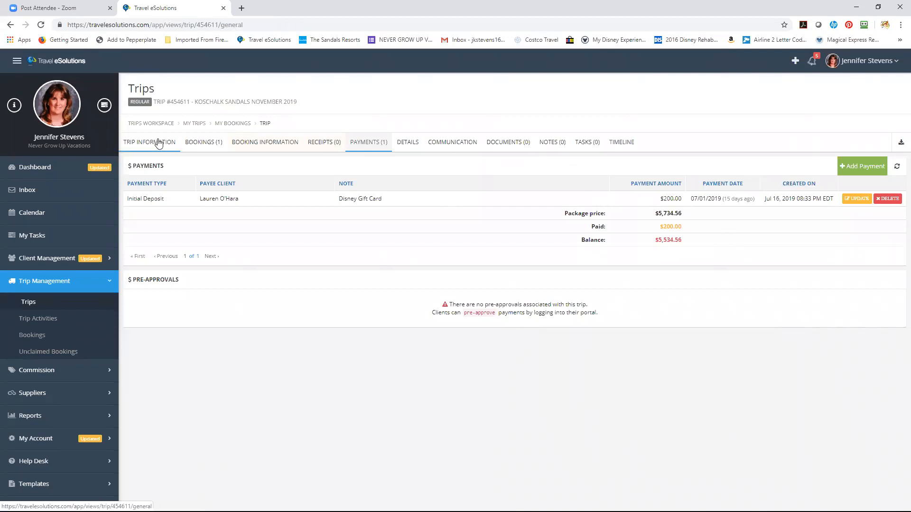
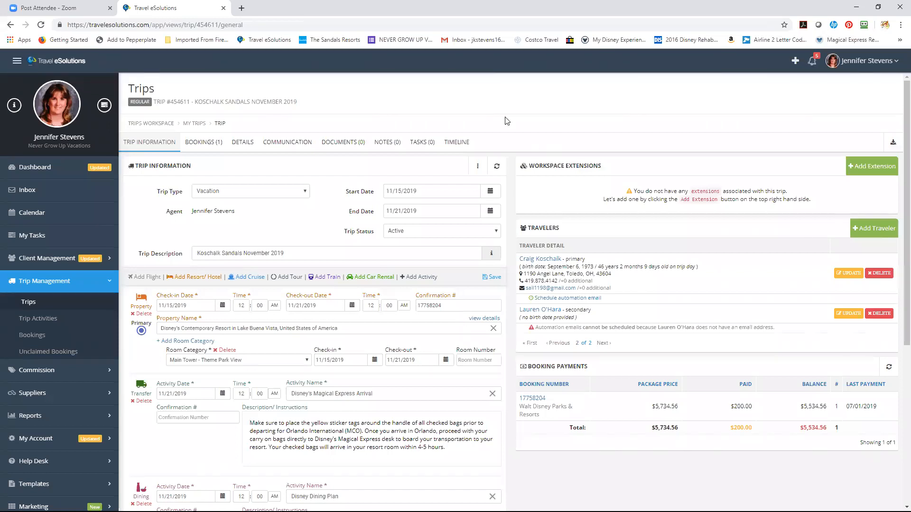
Switch to the trip's Notes tab, which has no notes yet
left_click(380, 146)
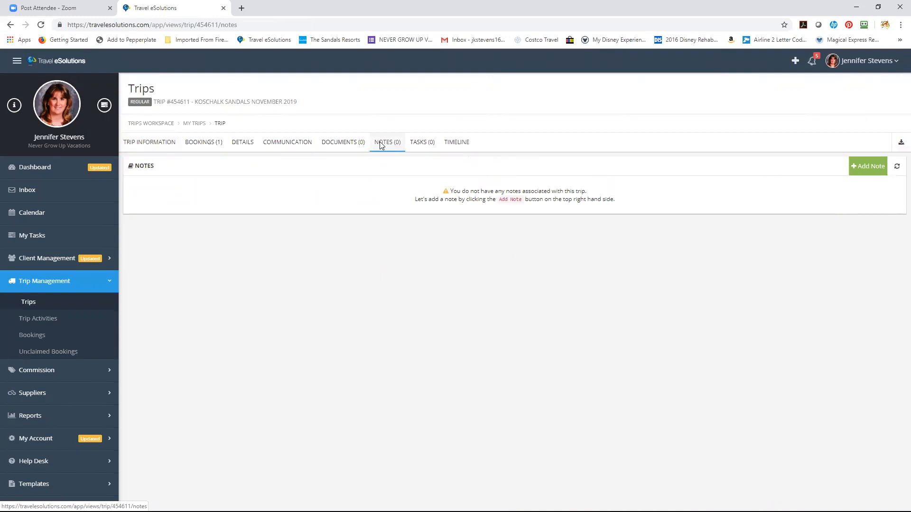
Save a note '7/1/19 - booked Contemporary - DDP - 5 day PH - discussed dining options' plus '- need to set up MDE for client'
left_click(861, 175)
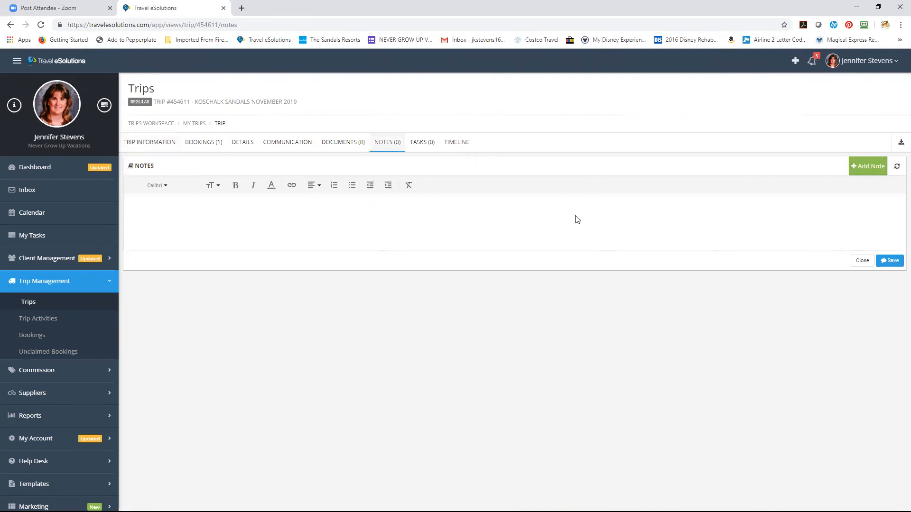
type("7/1/")
type("19 ")
type("- booked")
type(" Contem")
type("porary ")
type("- DDP ")
type("- 5 day P")
type("H ")
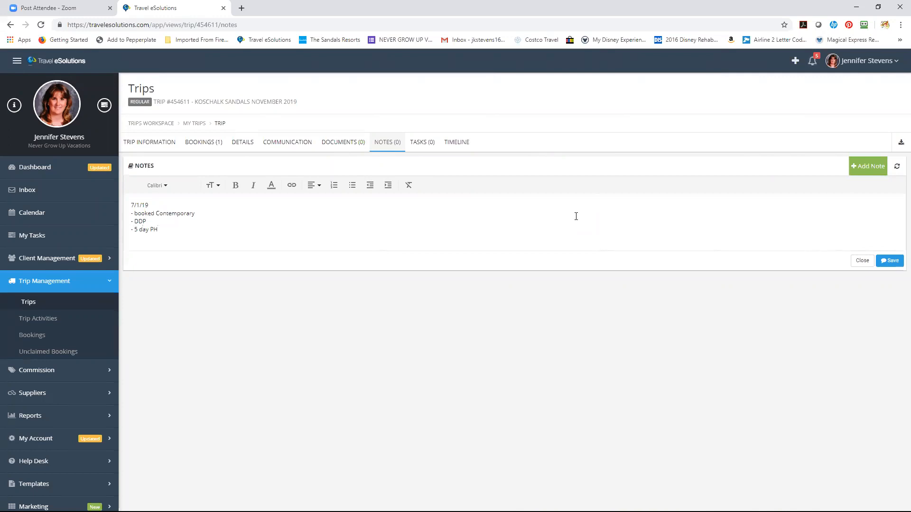
type("- discussed dining options")
key("Return")
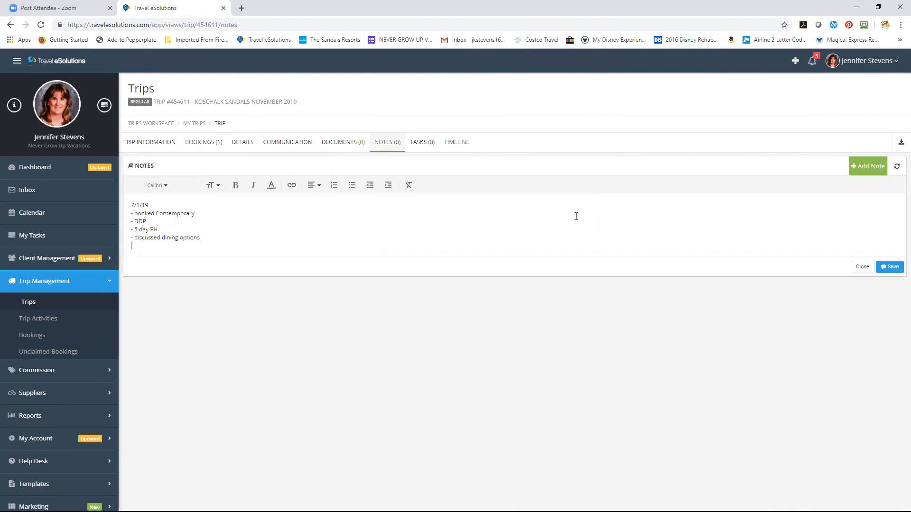
type("- need to set up MDE for client")
left_click(890, 269)
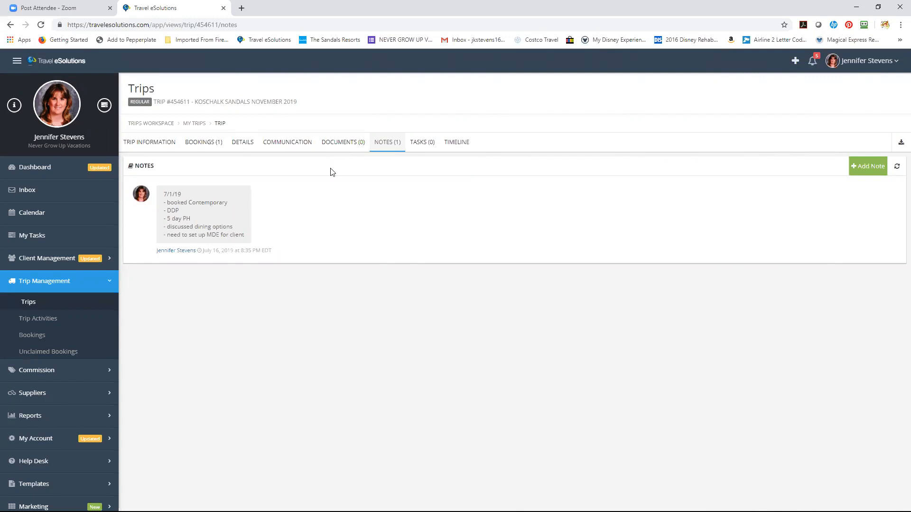
Scroll through the trip's Timeline entries, then return to the Trip Information tab
left_click(458, 142)
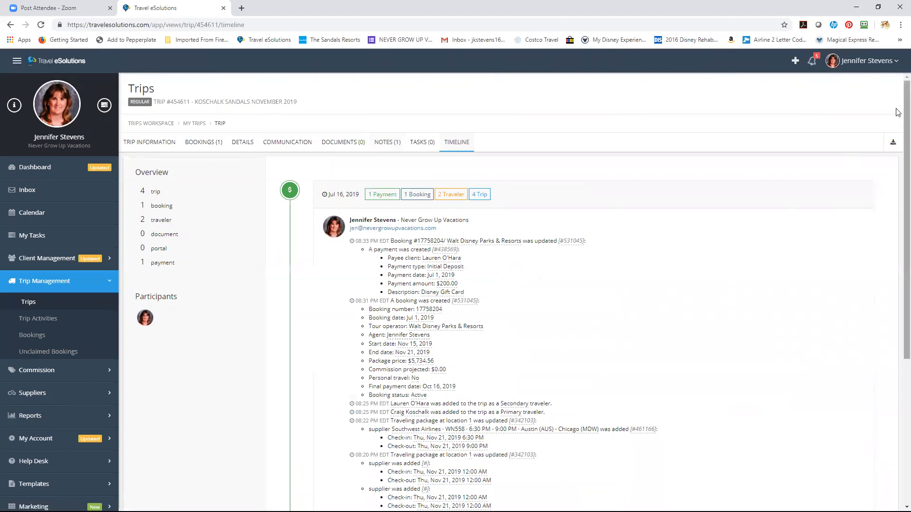
scroll(898, 175, "down", 1)
scroll(898, 175, "down", 4)
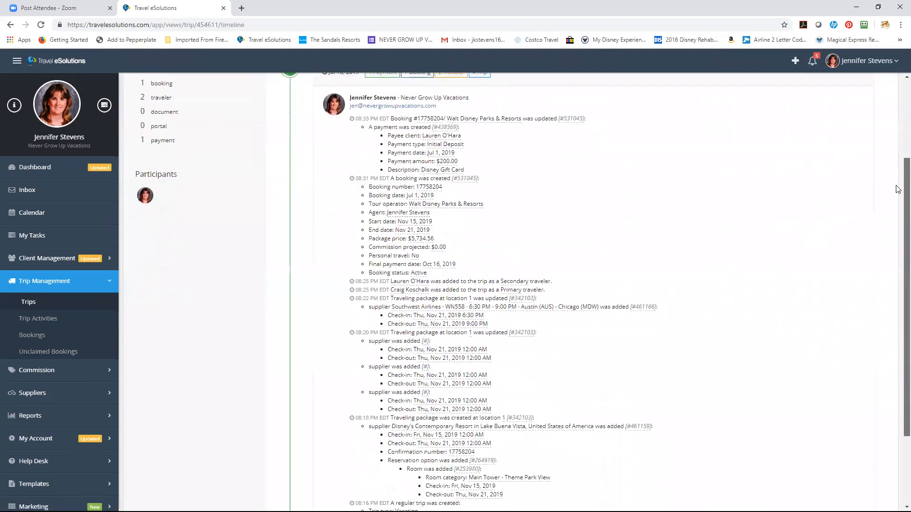
scroll(898, 241, "down", 1)
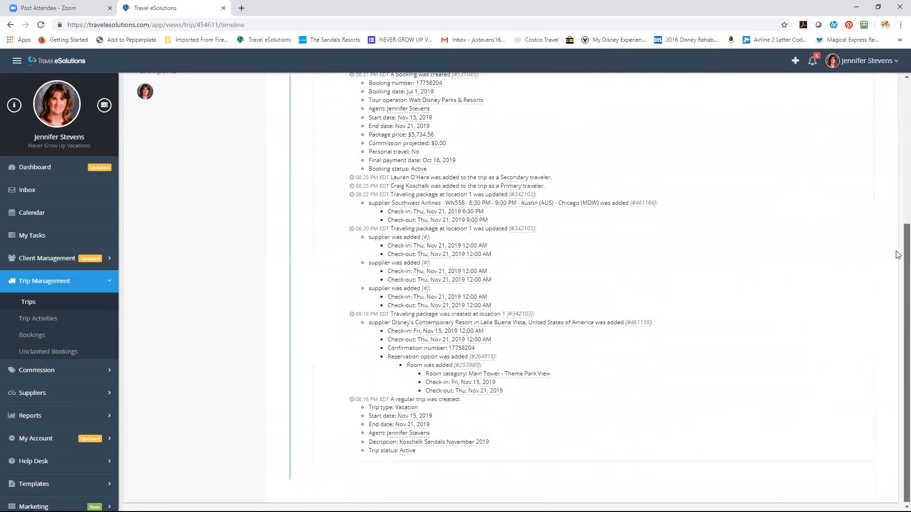
scroll(898, 233, "up", 1)
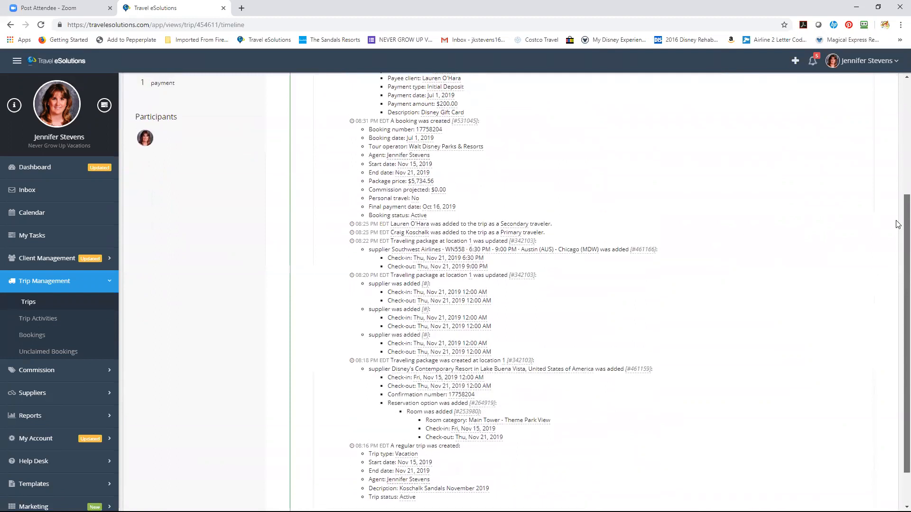
scroll(898, 223, "up", 1)
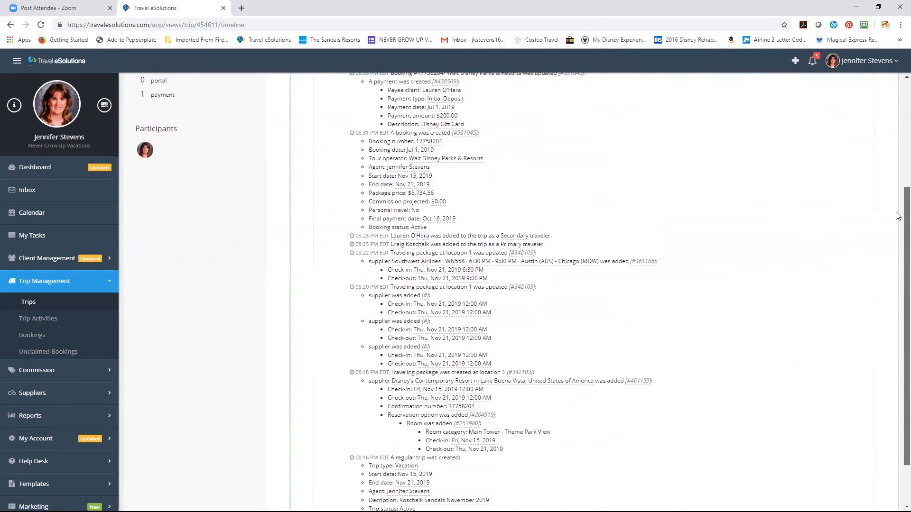
scroll(898, 209, "up", 1)
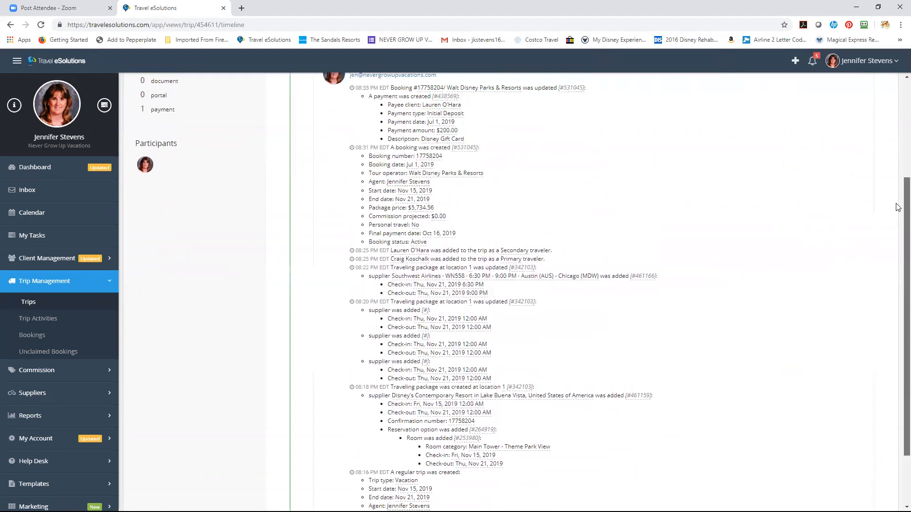
scroll(898, 208, "up", 2)
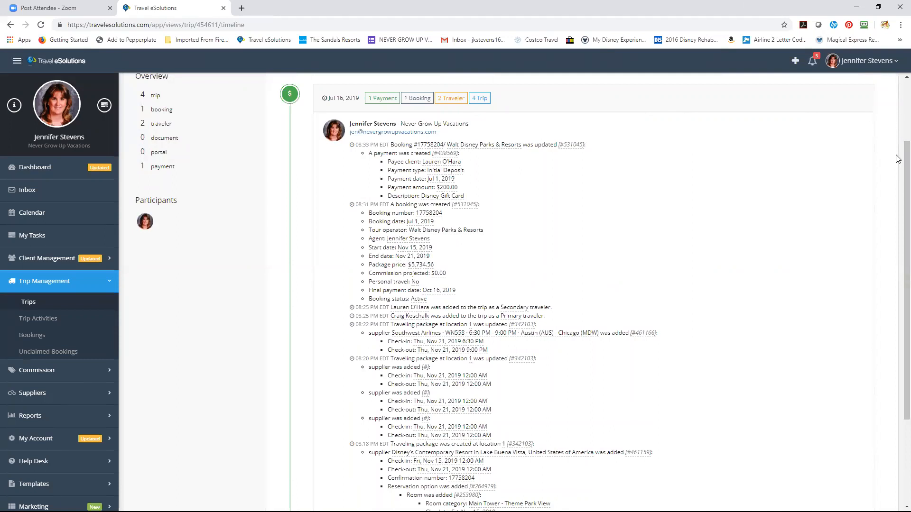
scroll(898, 119, "up", 2)
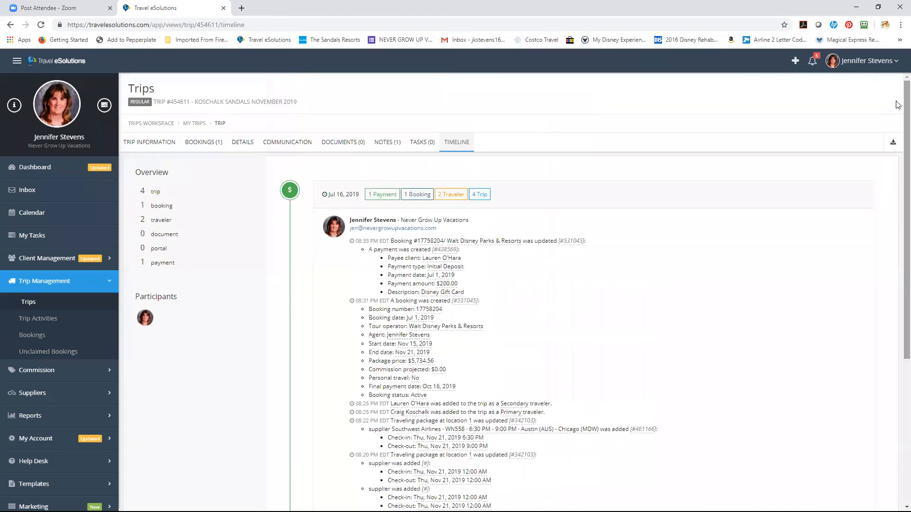
left_click(161, 142)
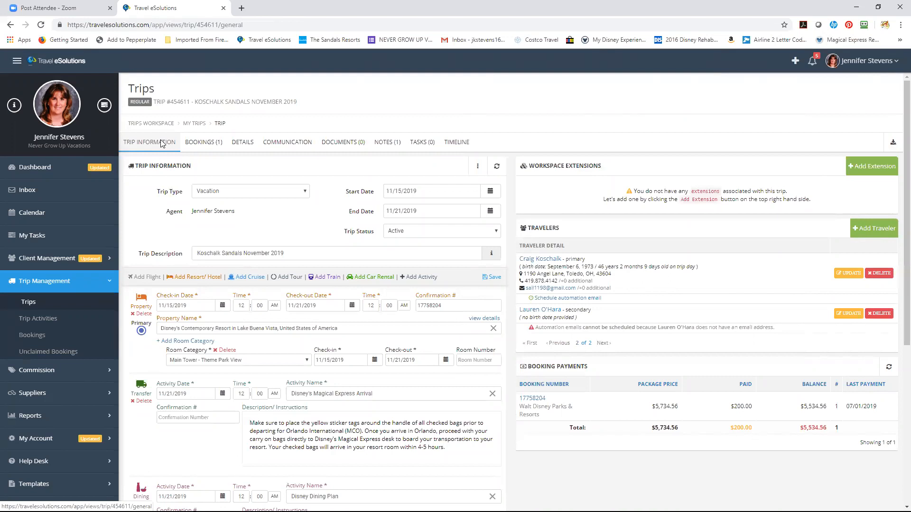
Add a Dining activity at The Wave on 11/16/2019 at 07:30 PM with its confirmation number
left_click(419, 277)
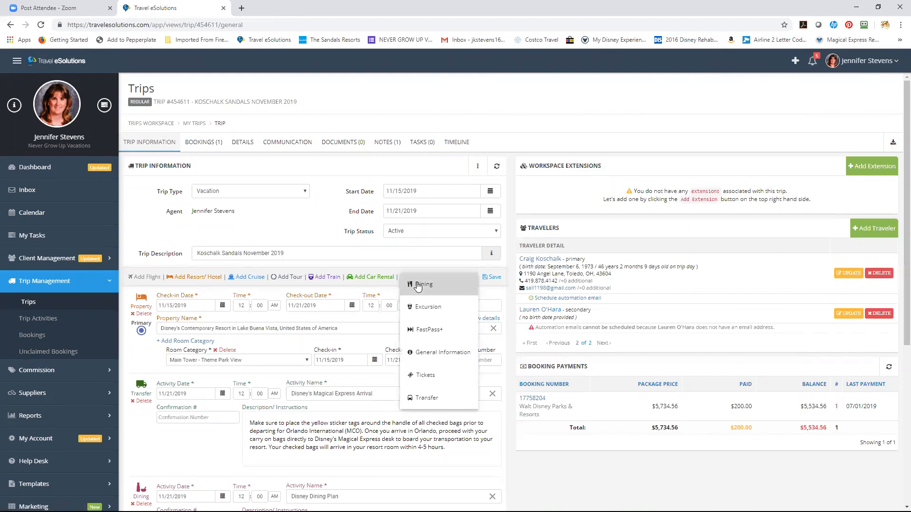
left_click(417, 285)
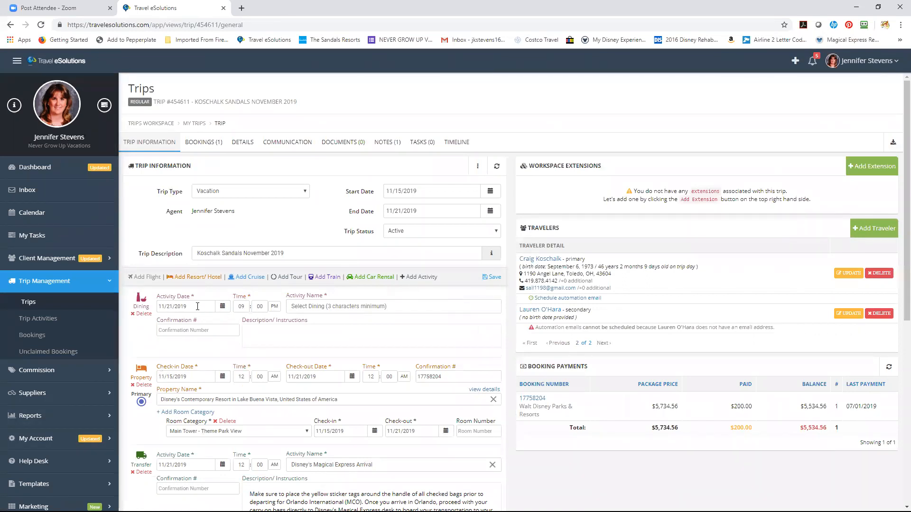
left_click(223, 307)
left_click(252, 403)
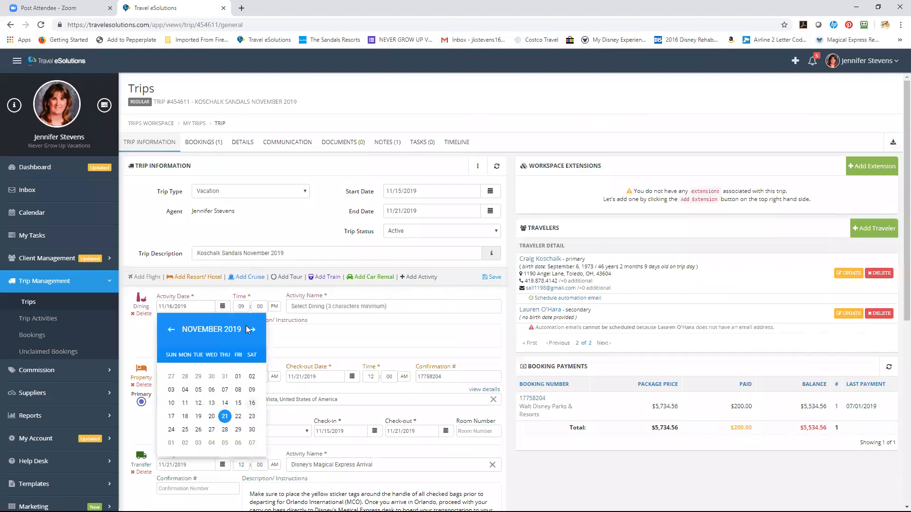
left_click(245, 307)
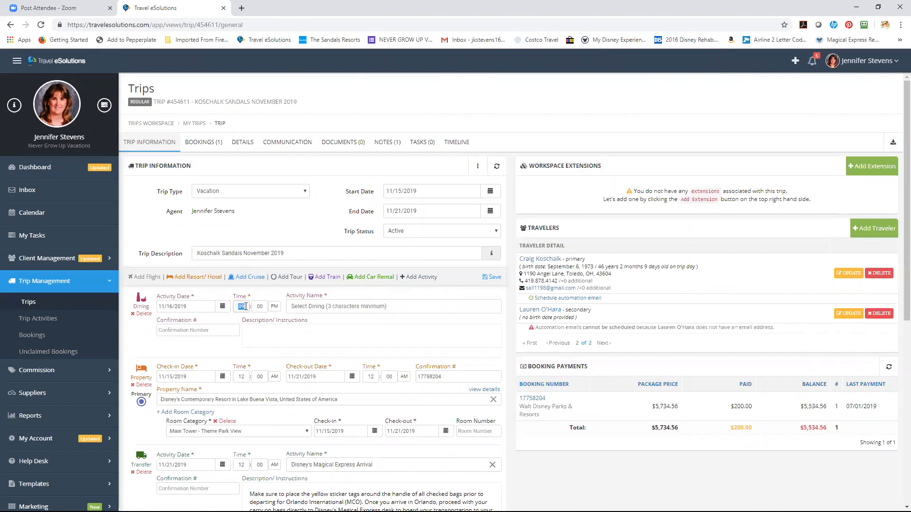
type("0730")
type("The")
type(" Wave")
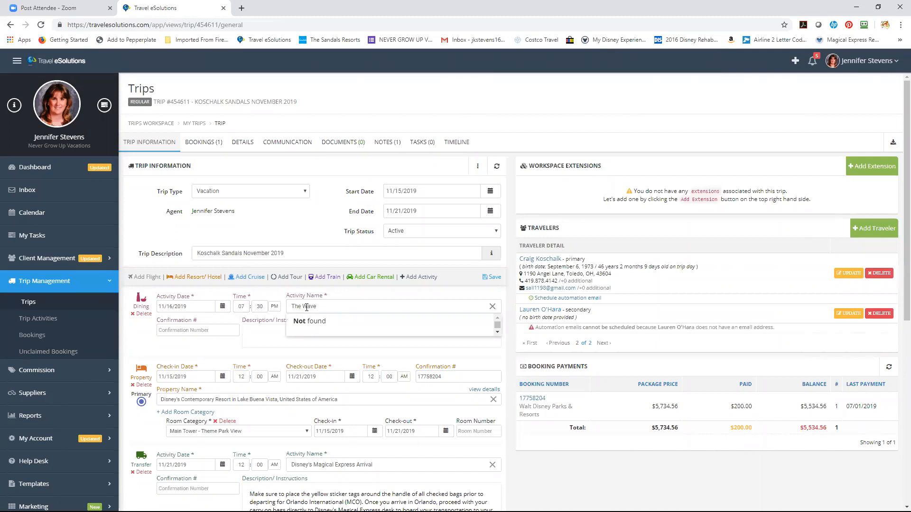
left_click(198, 347)
left_click(196, 331)
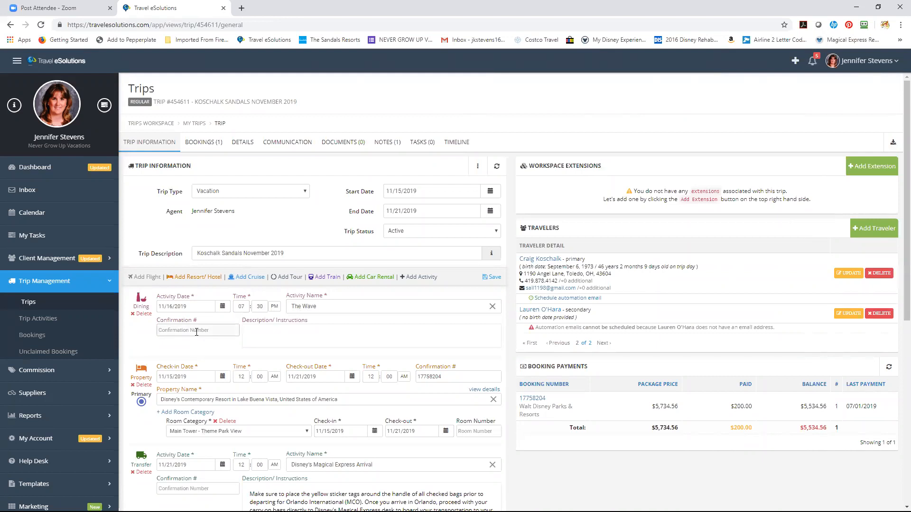
Add a Space Mountain FastPass+ activity on 11/16/2019 at 9:00 AM
left_click(420, 278)
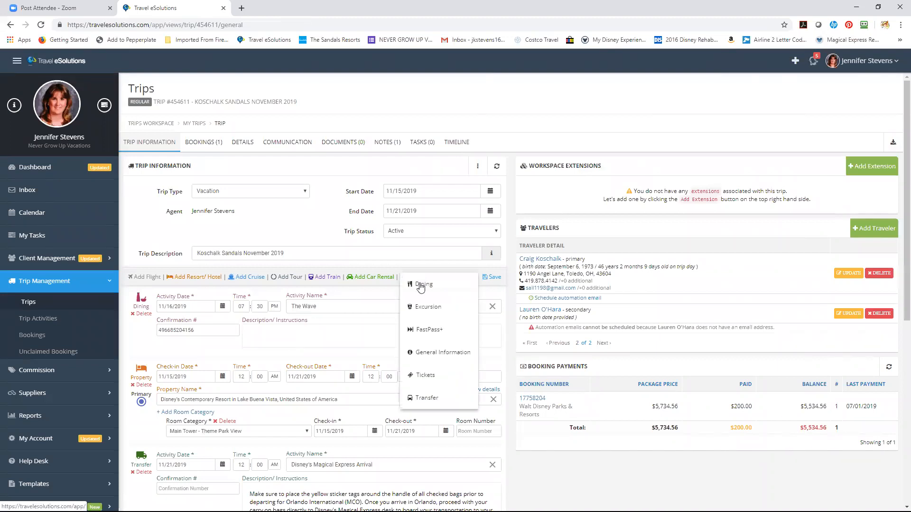
left_click(425, 332)
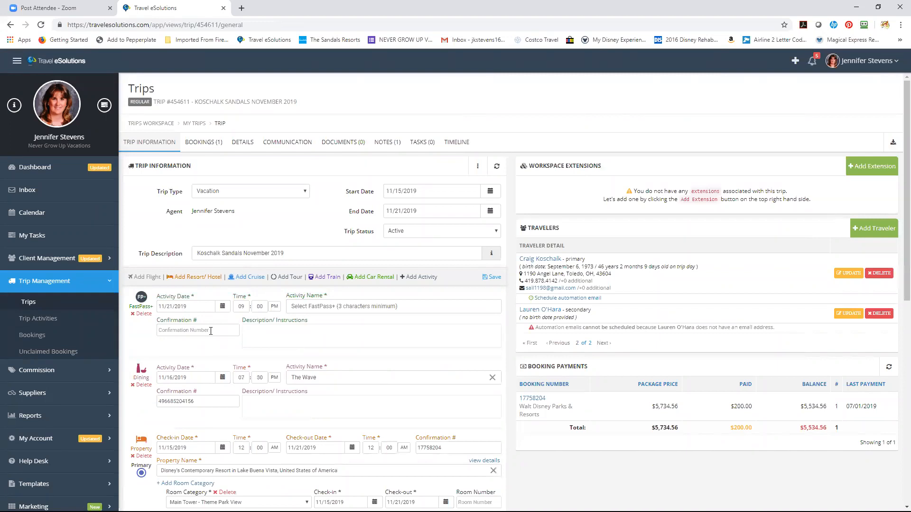
left_click(223, 307)
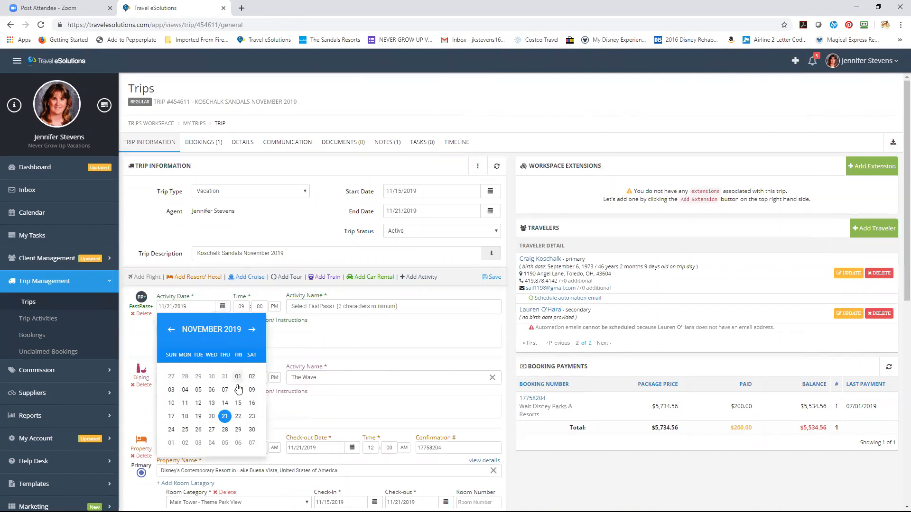
left_click(252, 404)
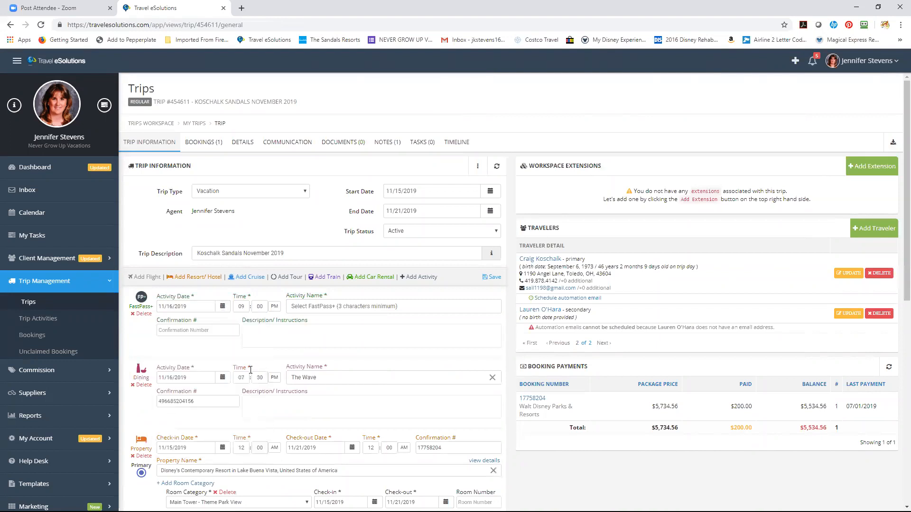
left_click(275, 308)
left_click(298, 308)
type("Space Mount")
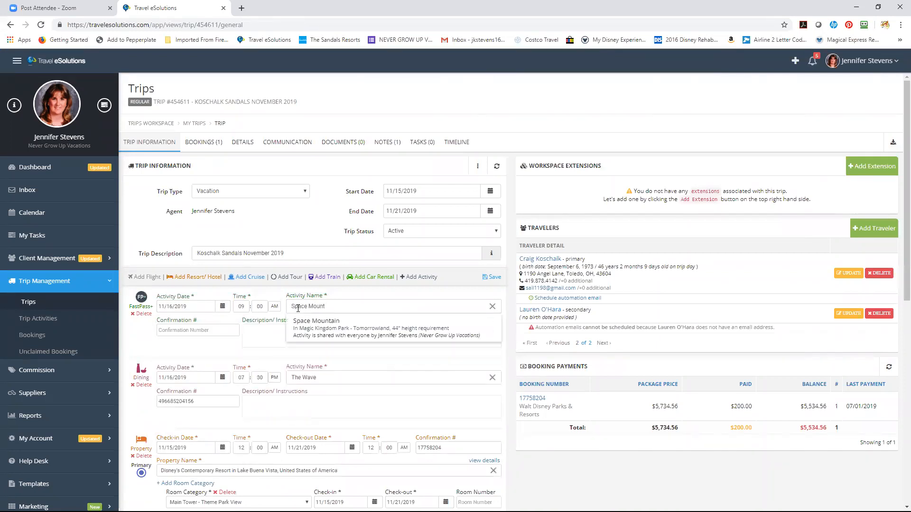
left_click(317, 331)
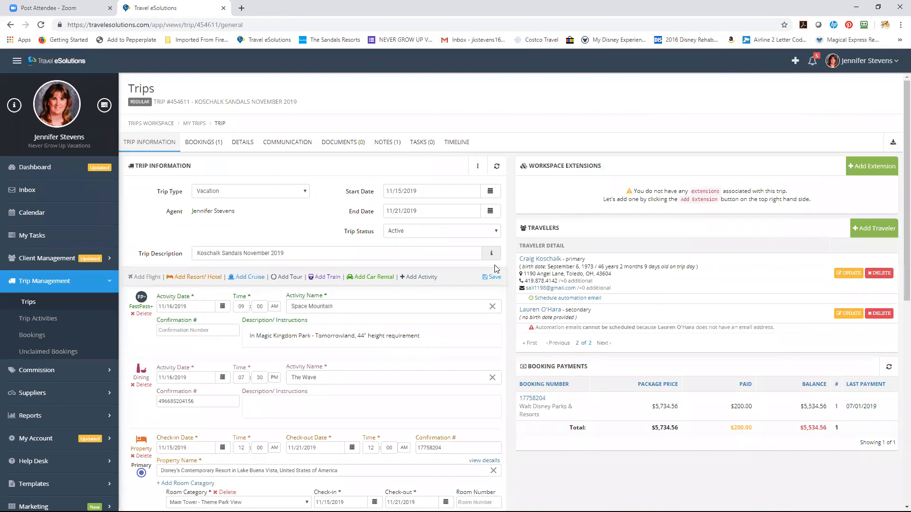
Save the trip itinerary with the Contemporary stay, Space Mountain FastPass+ and The Wave dining
left_click(494, 278)
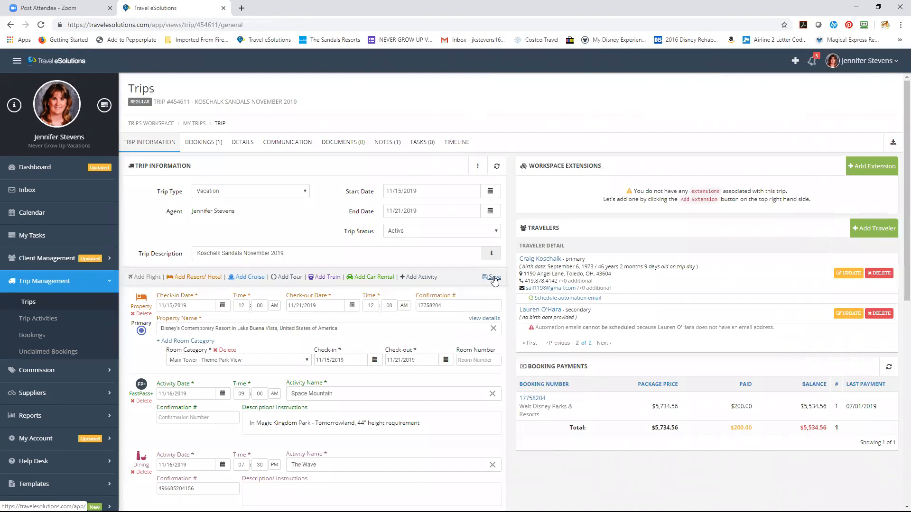
Filter the Trips list by the client's name and 'Calif', then open the San Francisco/Disneyland Trip
left_click(62, 308)
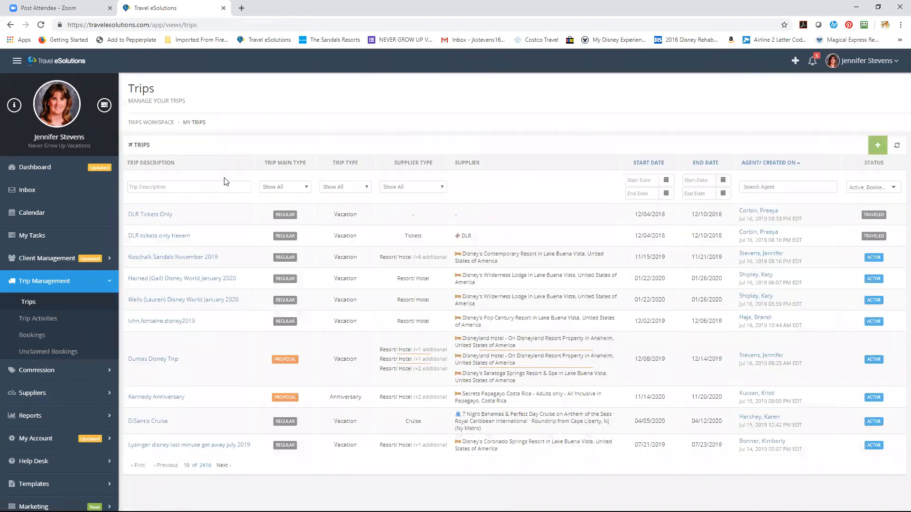
left_click(220, 187)
type("Stevens")
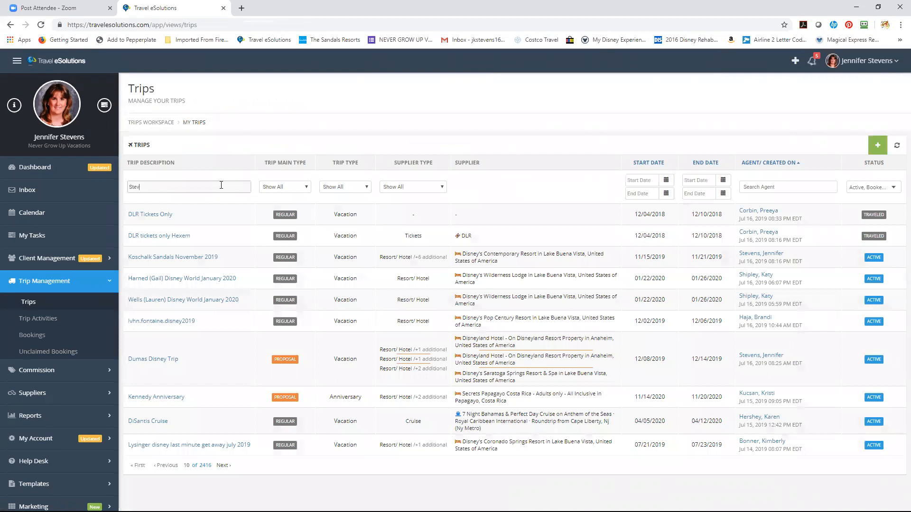
type(" Calif")
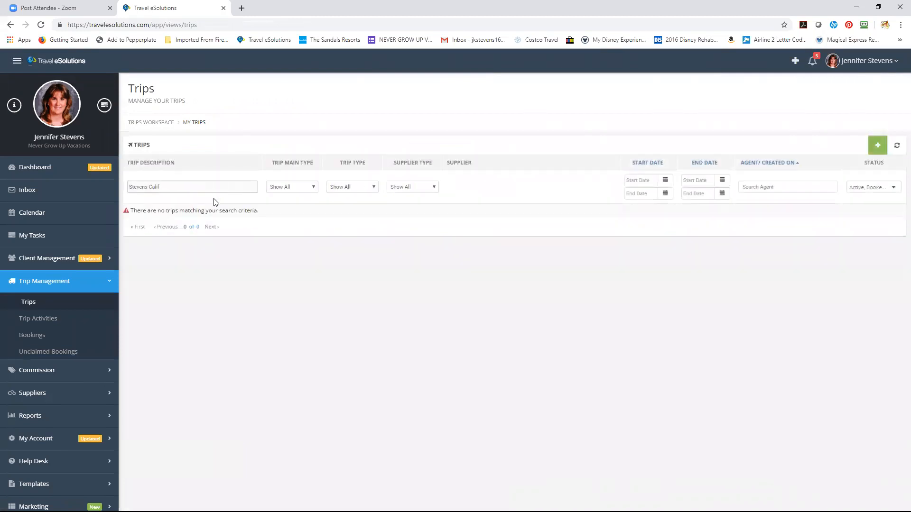
key("BackSpace")
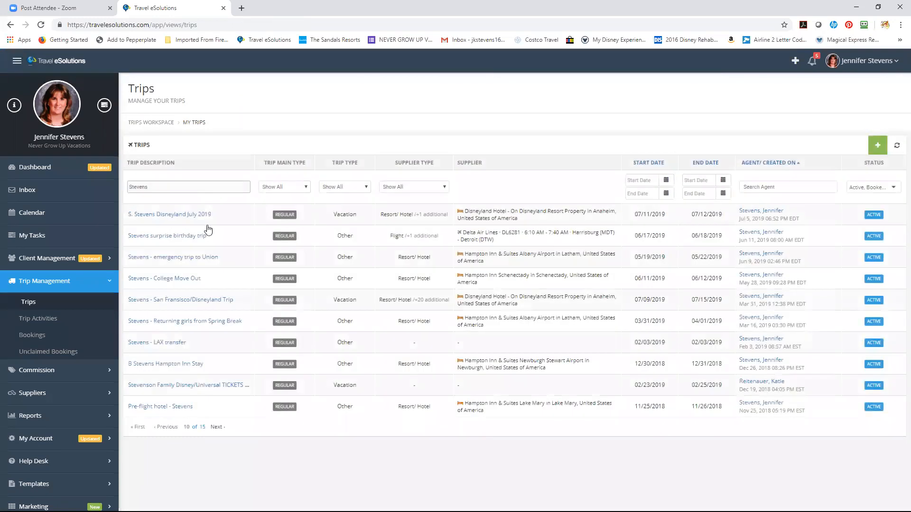
left_click(216, 304)
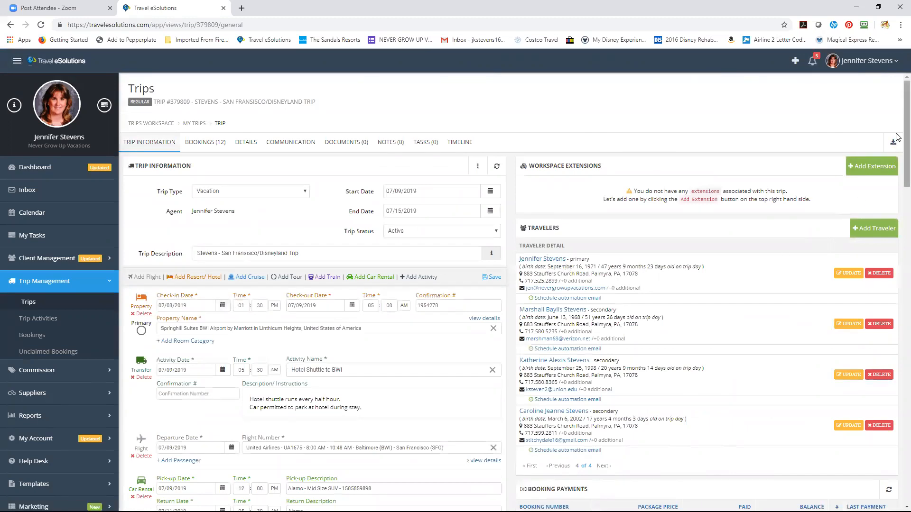
scroll(895, 143, "down", 2)
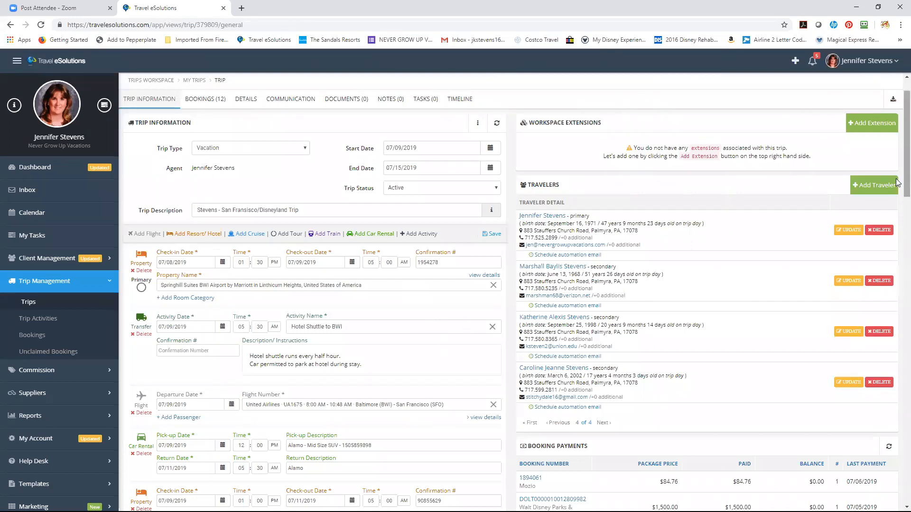
scroll(896, 186, "down", 2)
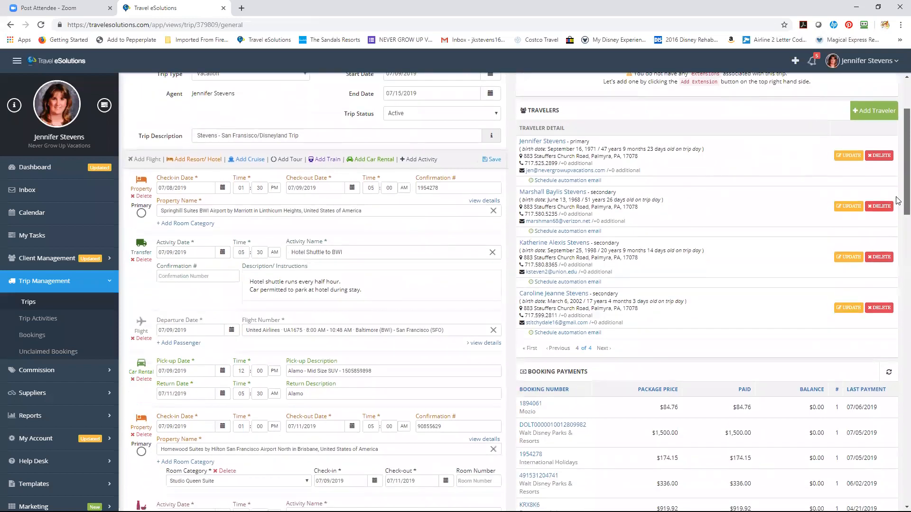
scroll(897, 209, "down", 1)
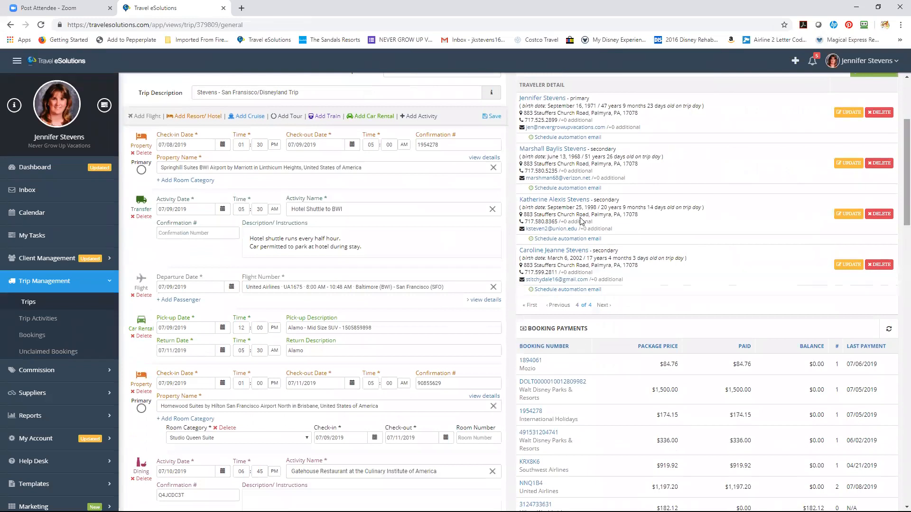
left_click_drag(371, 329, 343, 329)
left_click(374, 318)
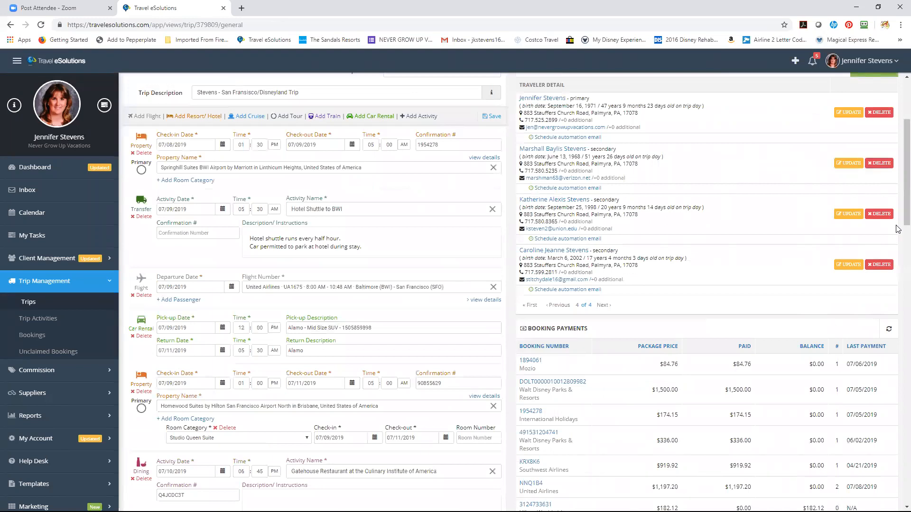
scroll(898, 223, "down", 2)
scroll(899, 223, "down", 3)
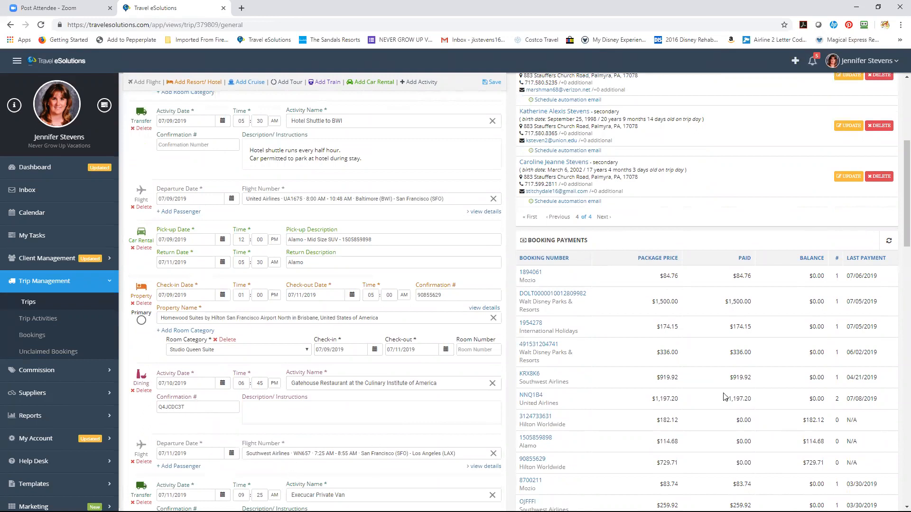
scroll(897, 235, "down", 1)
scroll(896, 237, "down", 1)
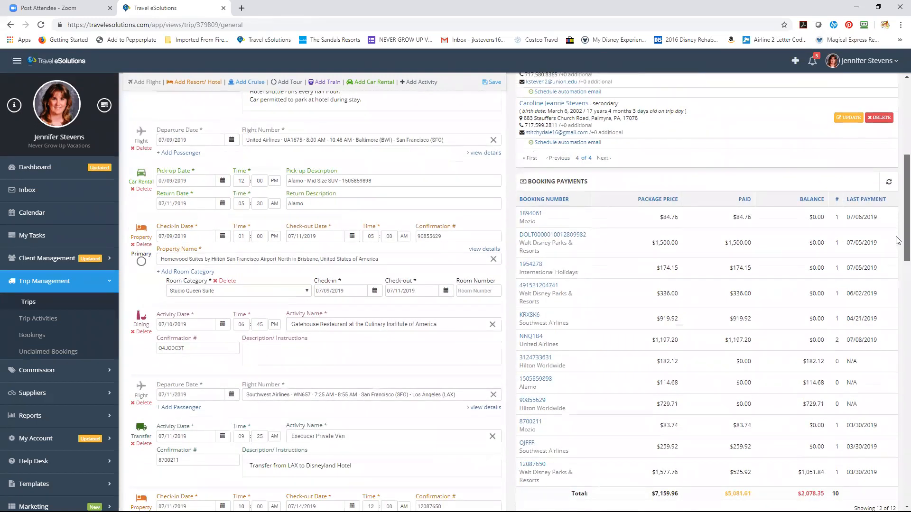
scroll(898, 242, "down", 1)
scroll(898, 256, "down", 4)
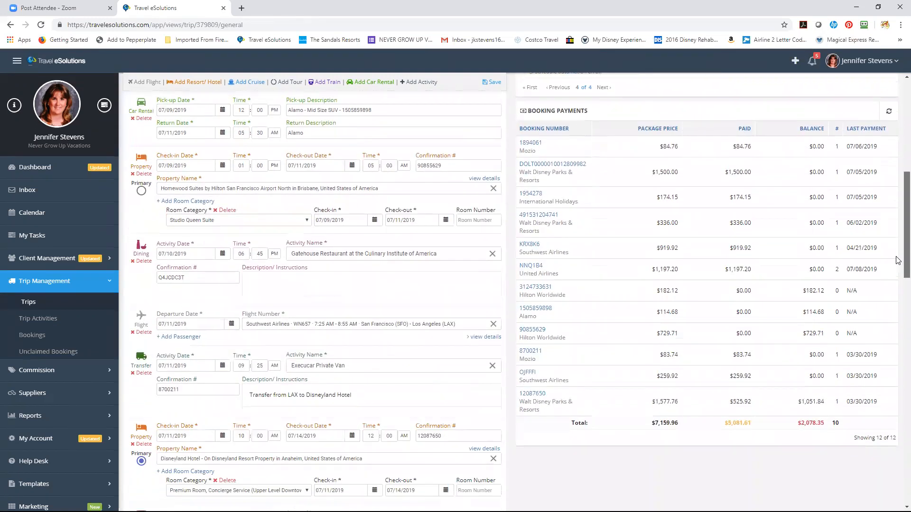
scroll(898, 322, "down", 5)
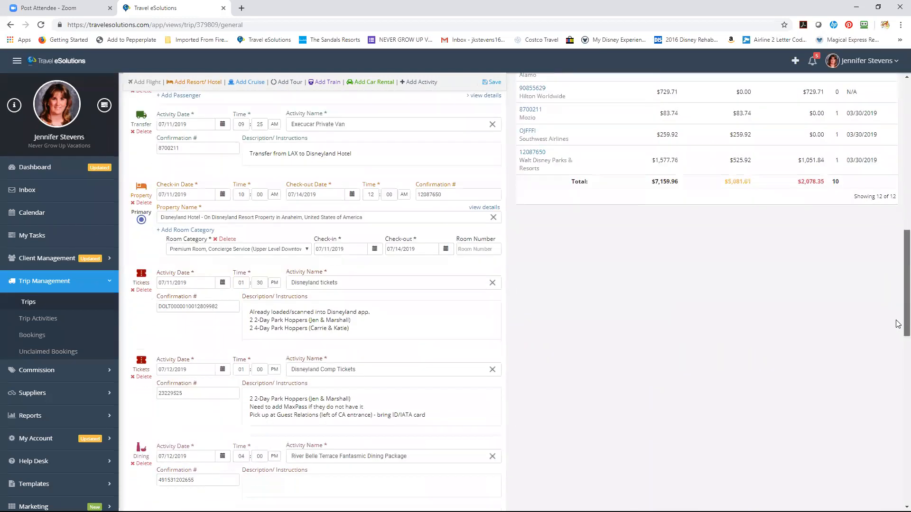
scroll(898, 347, "down", 3)
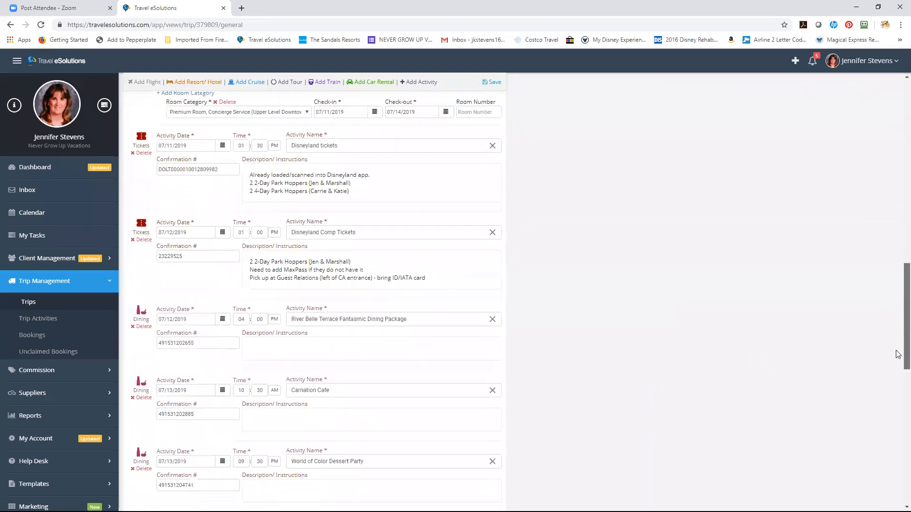
scroll(898, 381, "down", 2)
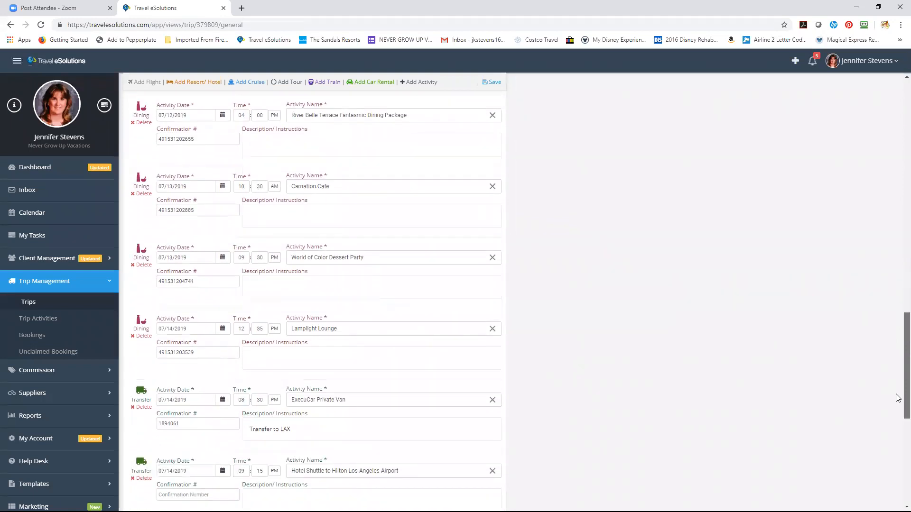
scroll(898, 401, "down", 3)
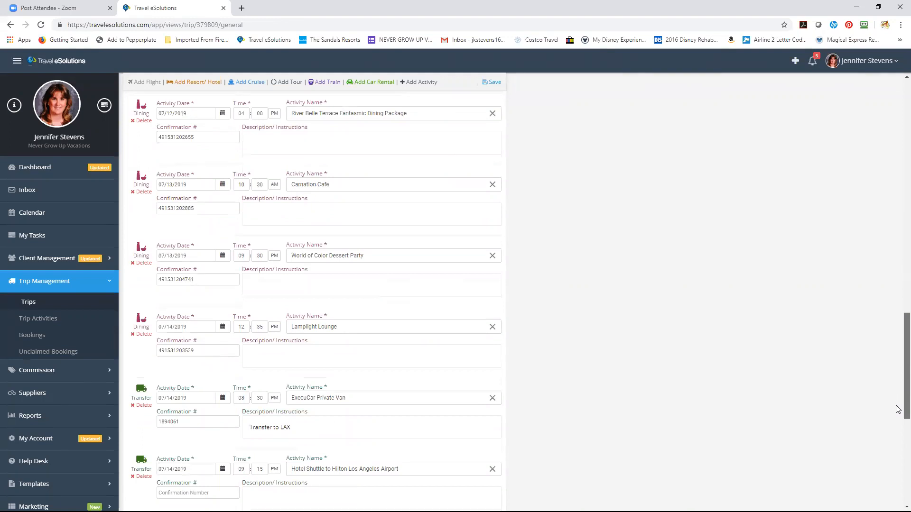
scroll(898, 439, "down", 3)
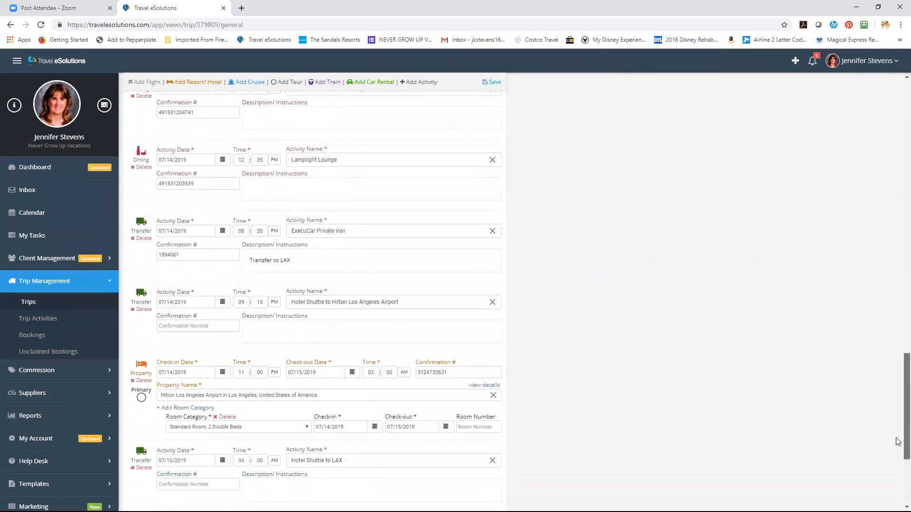
scroll(898, 476, "down", 2)
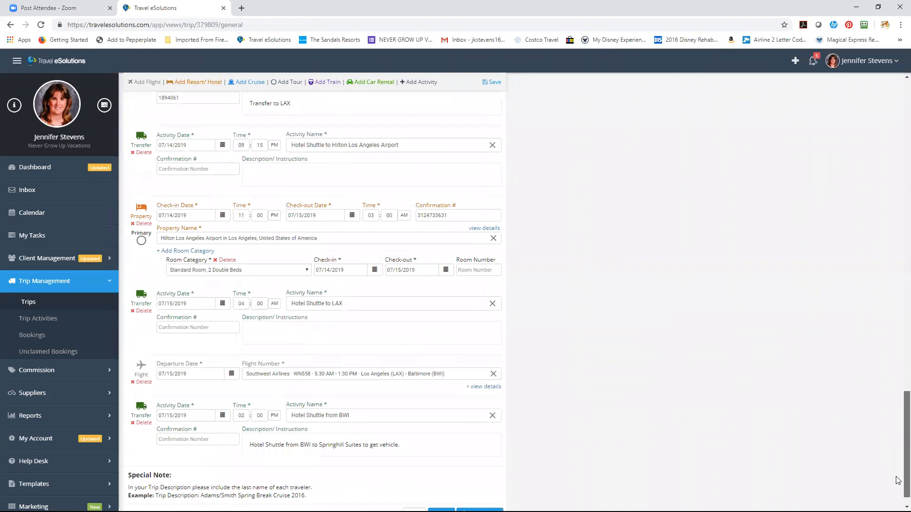
left_click_drag(898, 431, 896, 241)
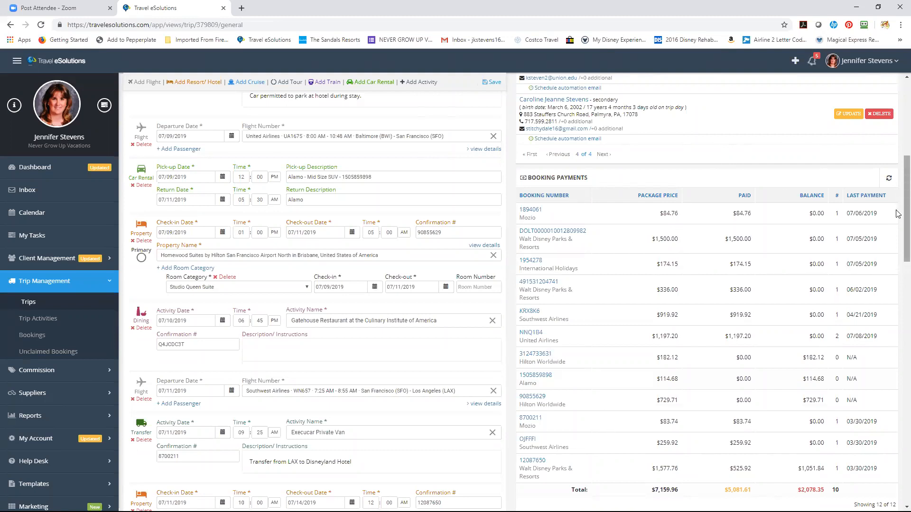
scroll(898, 214, "up", 2)
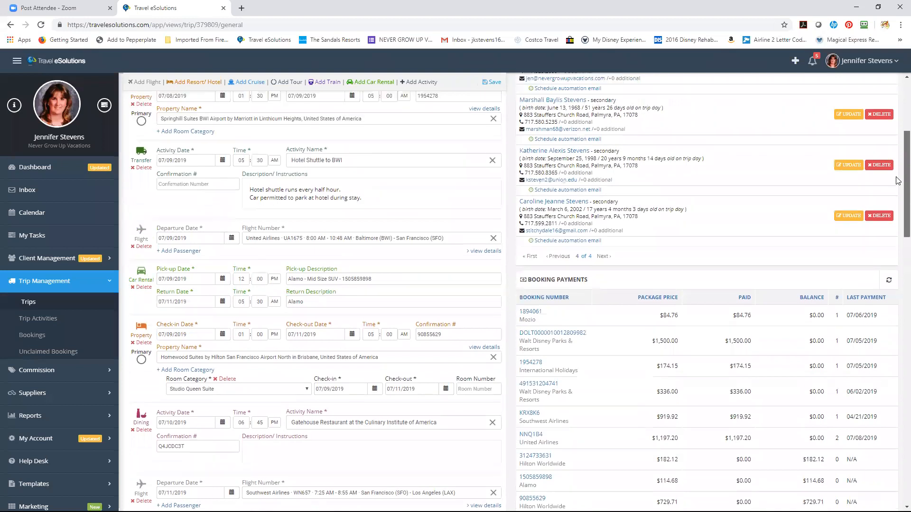
scroll(898, 181, "up", 5)
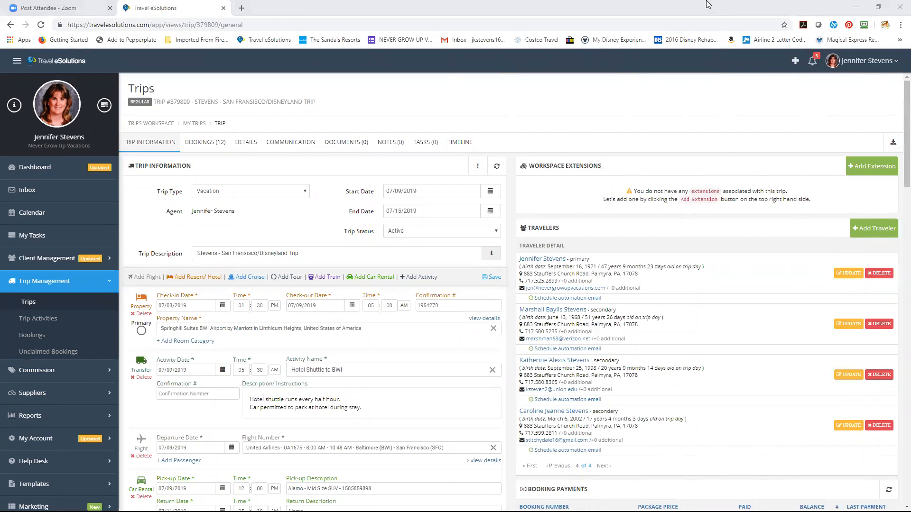
left_click(661, 4)
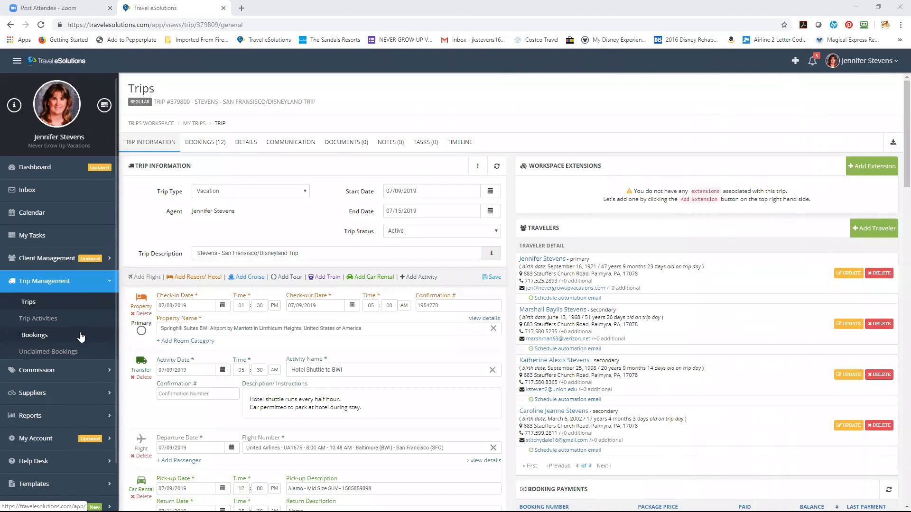
left_click(895, 143)
scroll(896, 144, "down", 1)
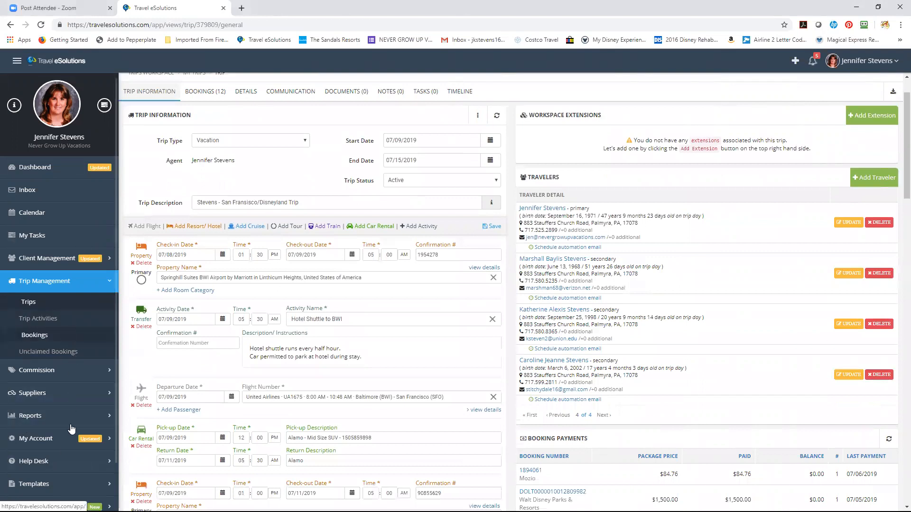
Go to Help Desk > Tickets and begin a new ticket with Create Ticket
left_click(43, 461)
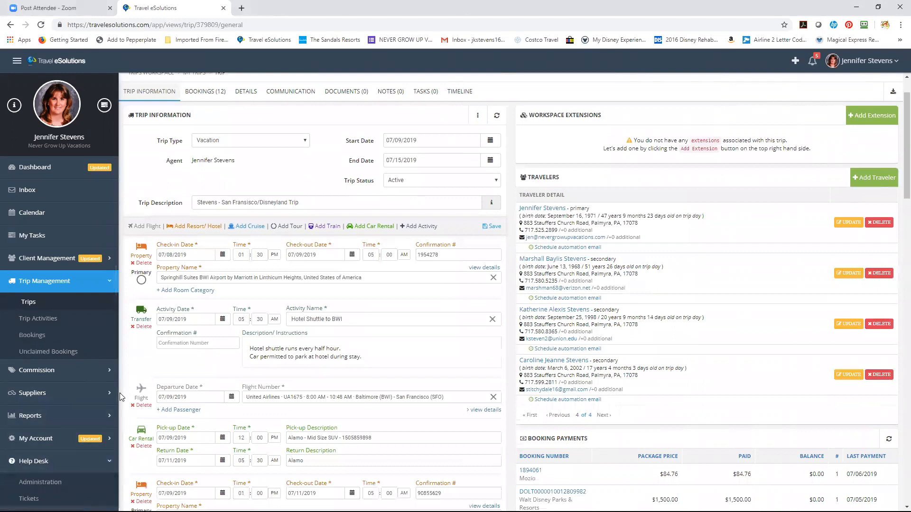
left_click_drag(118, 393, 119, 431)
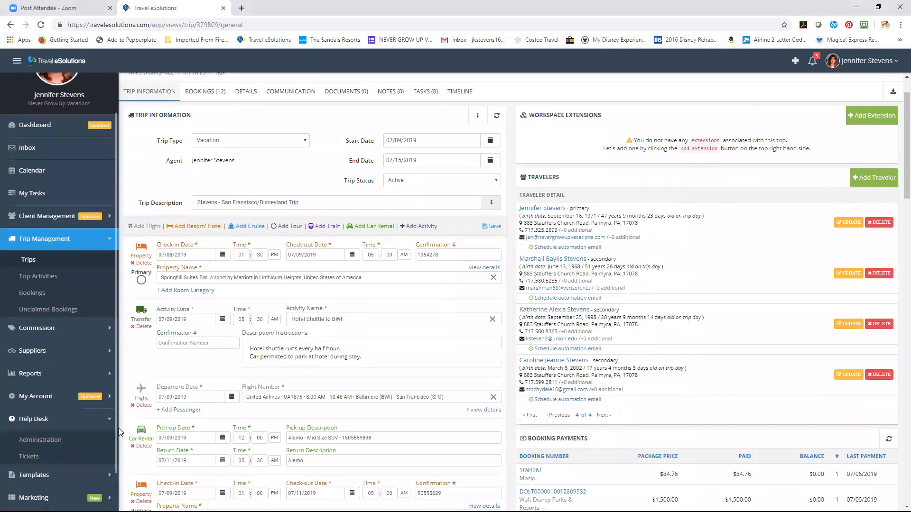
left_click(59, 457)
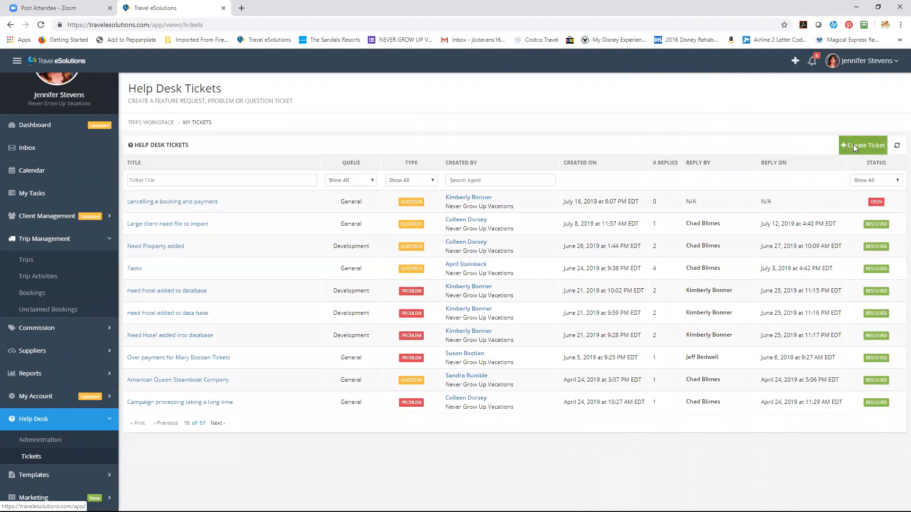
left_click(853, 145)
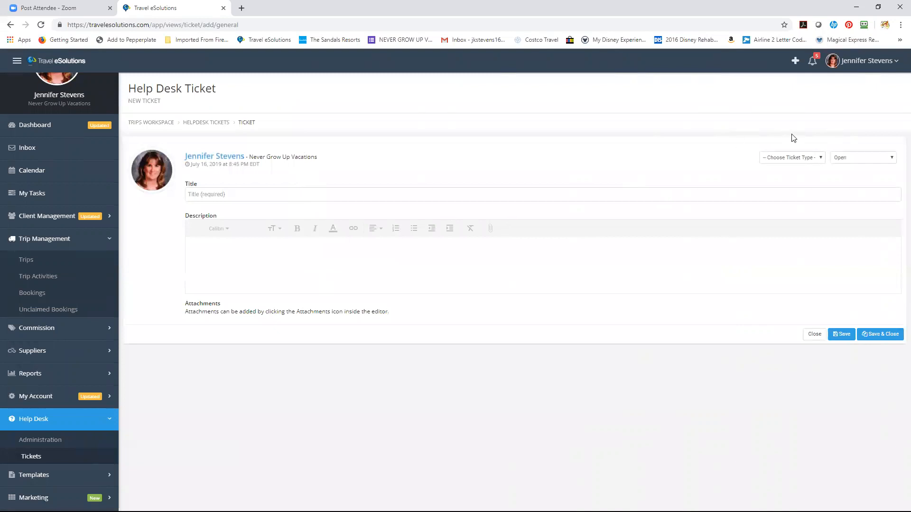
Set the ticket type to Problem and the title to 'Missing property', leaving the description empty
left_click(795, 159)
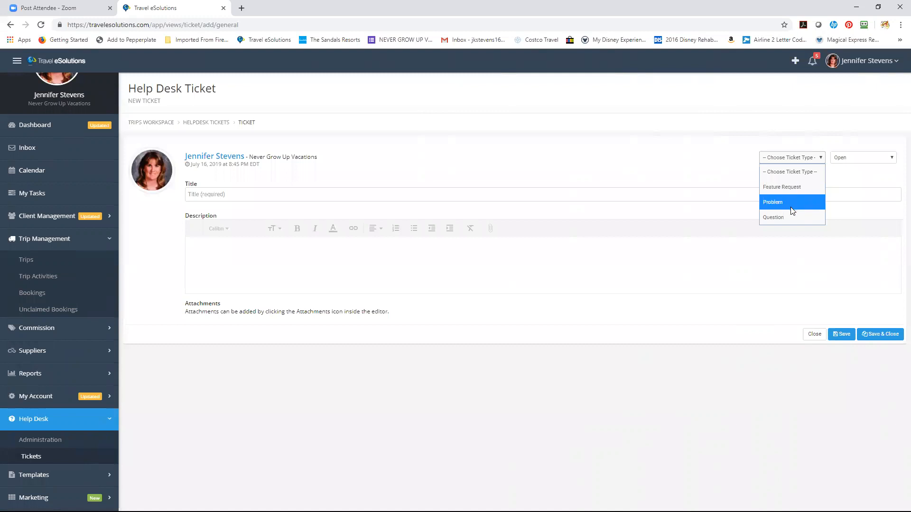
left_click(791, 203)
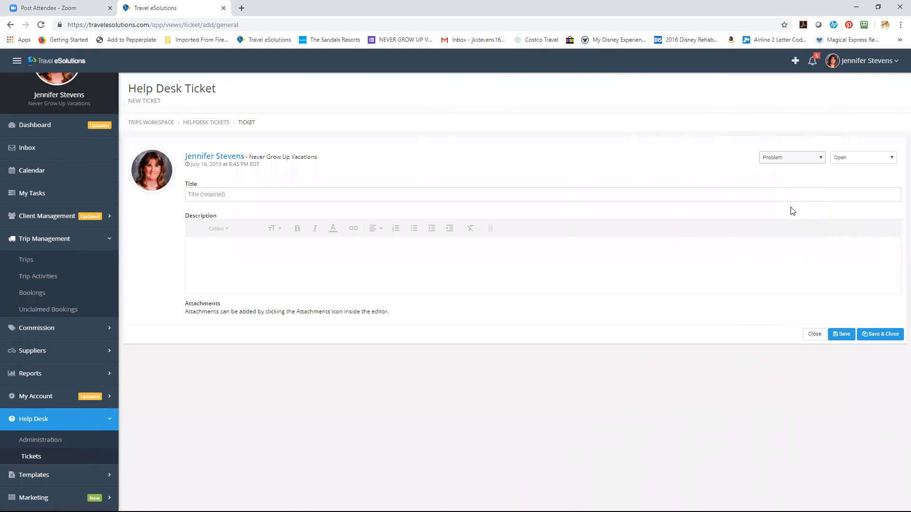
left_click(733, 196)
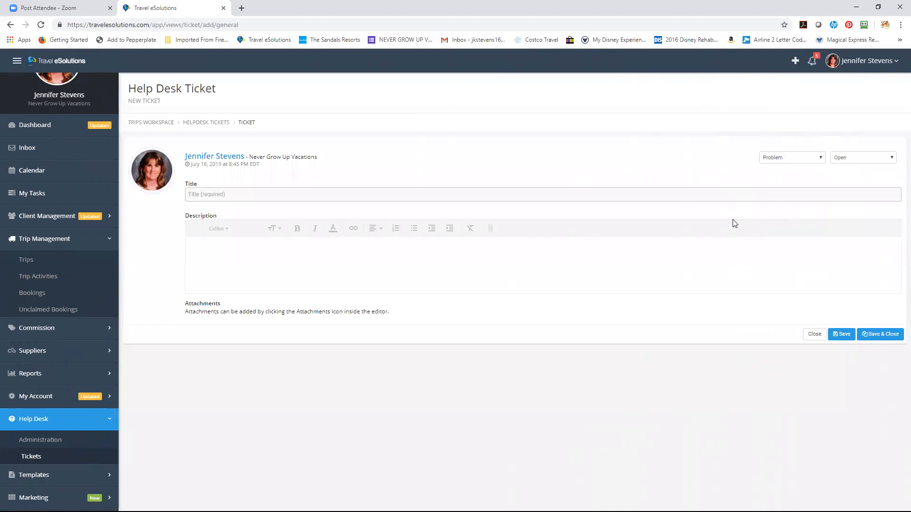
type("Missing property")
left_click(710, 265)
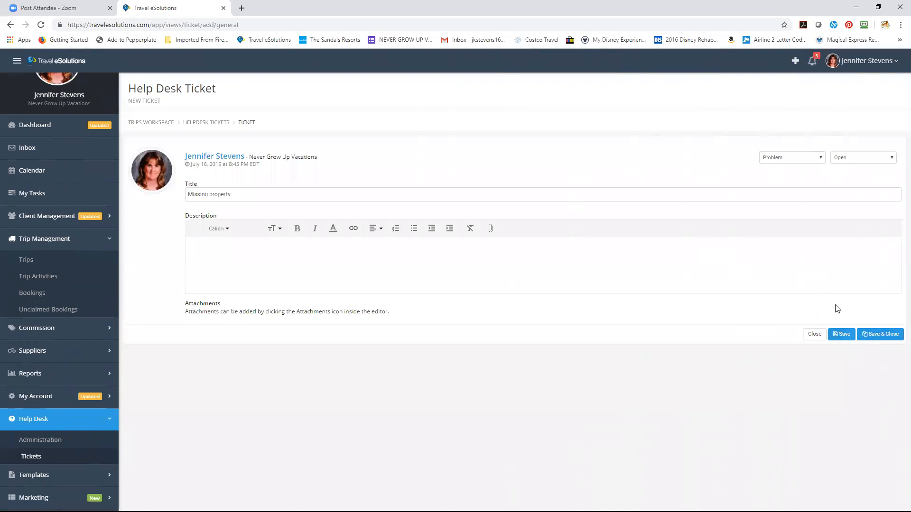
Close the unsaved ticket form and show the Trips list
left_click(815, 333)
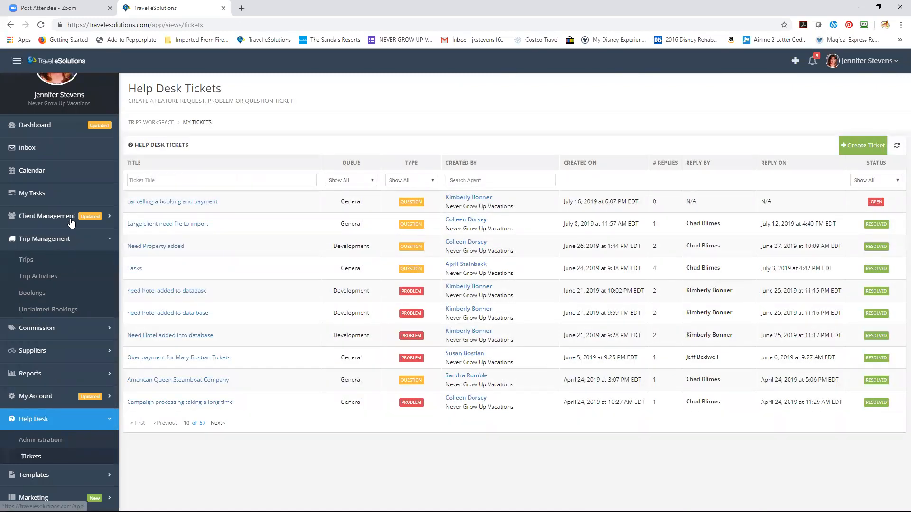
left_click(58, 262)
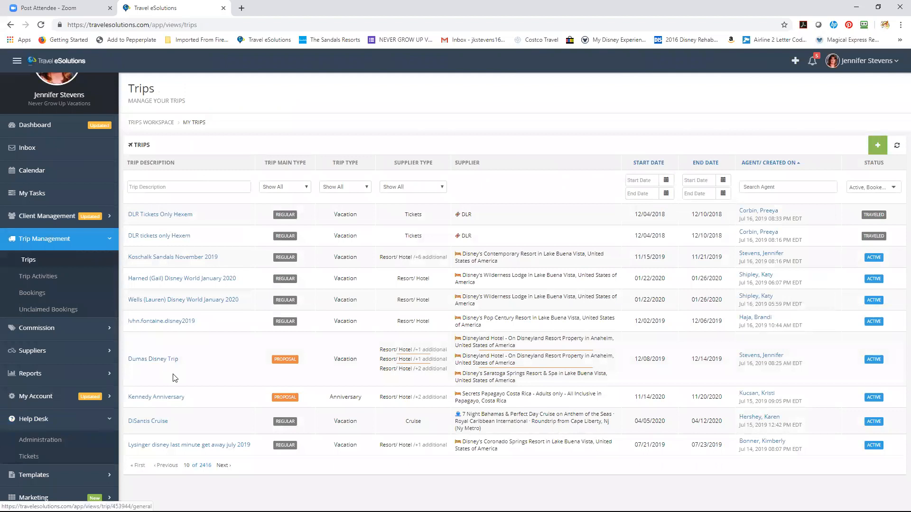
Reopen the Sandals November 2019 trip to show its Contemporary stay, Space Mountain FastPass+ and The Wave dining
left_click(192, 257)
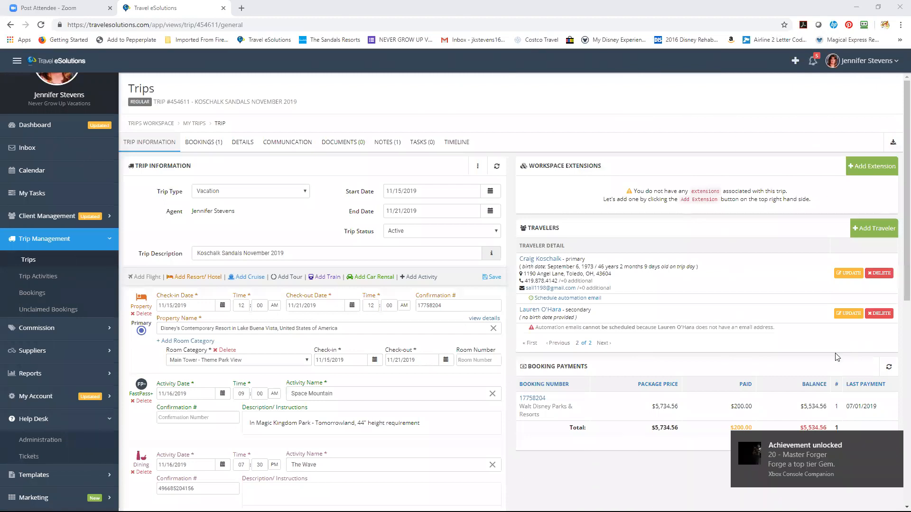
left_click(896, 441)
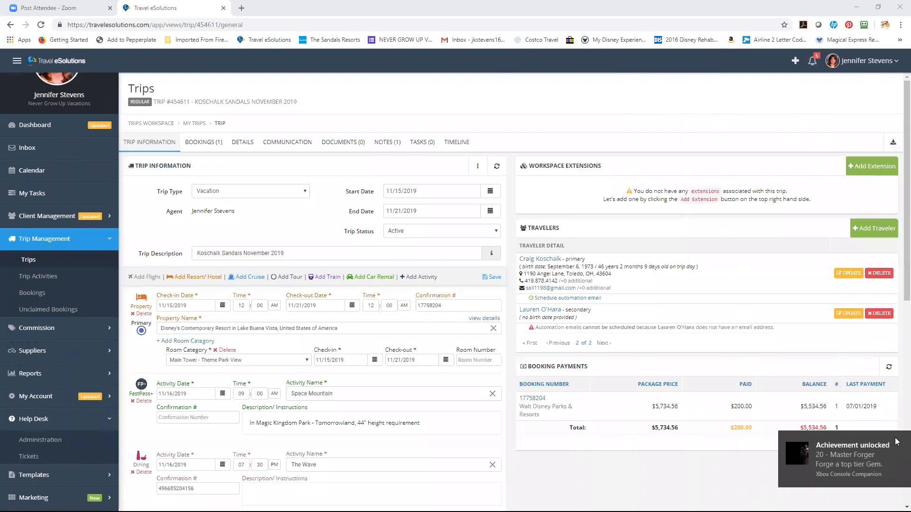